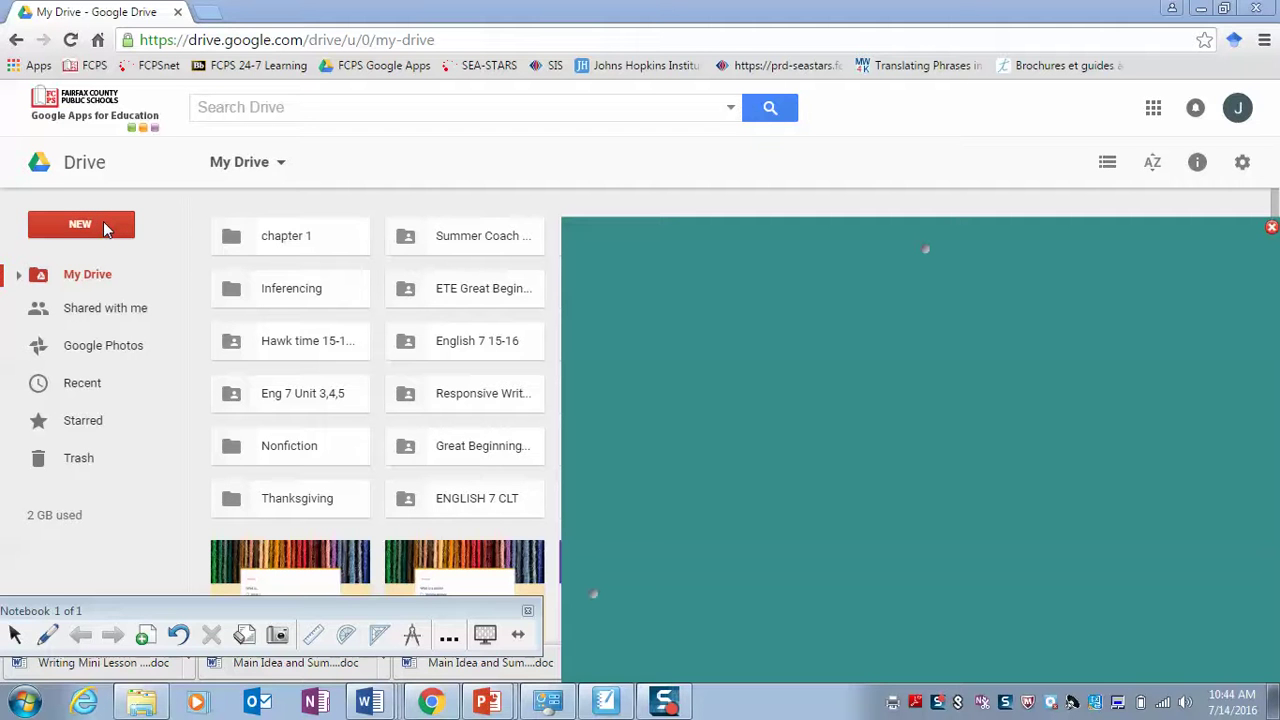
Create a new blank Google Form from Drive and close the teal screen shade covering the page.
{"action": "left_click", "coordinate": [105, 224]}
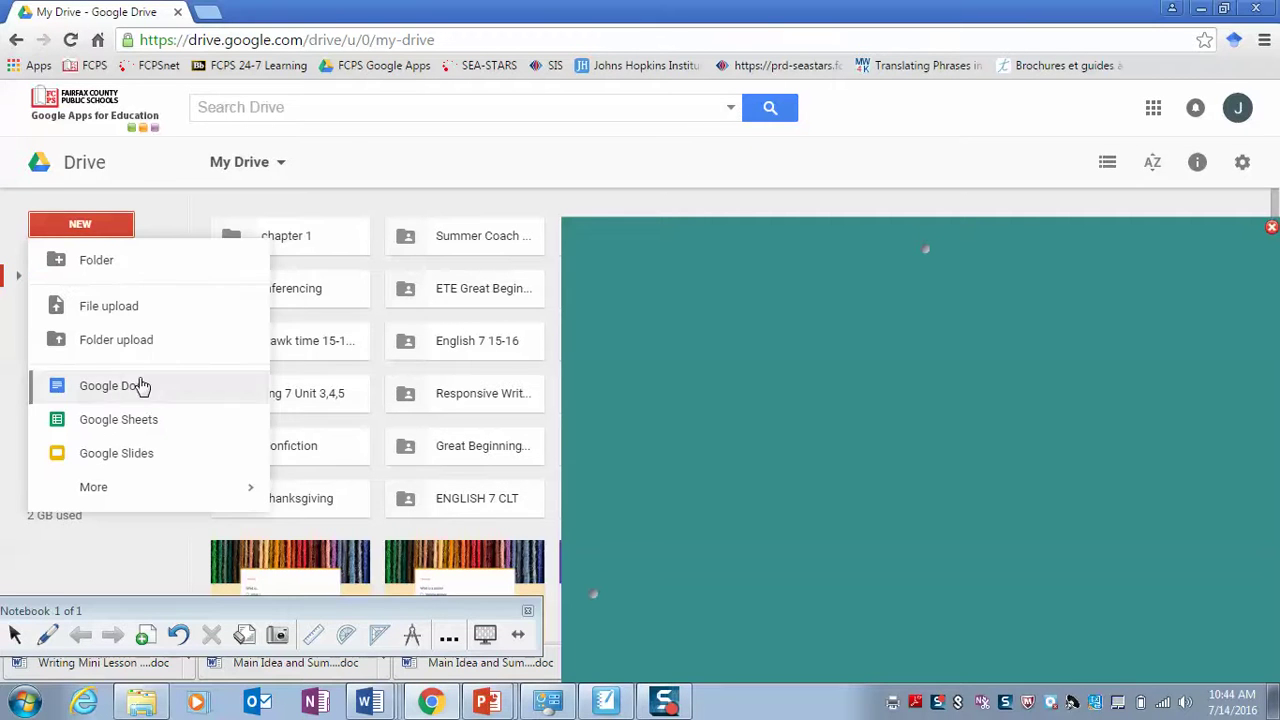
{"action": "mouse_move", "coordinate": [126, 490]}
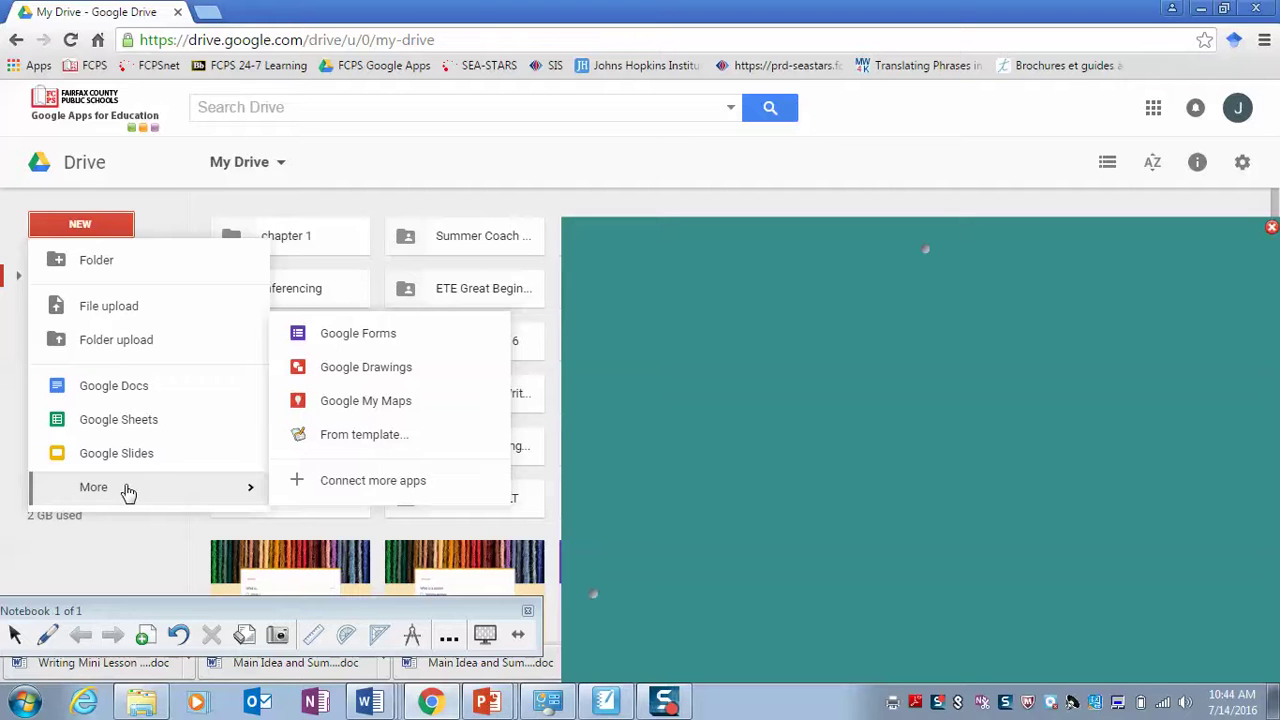
{"action": "left_click", "coordinate": [340, 340]}
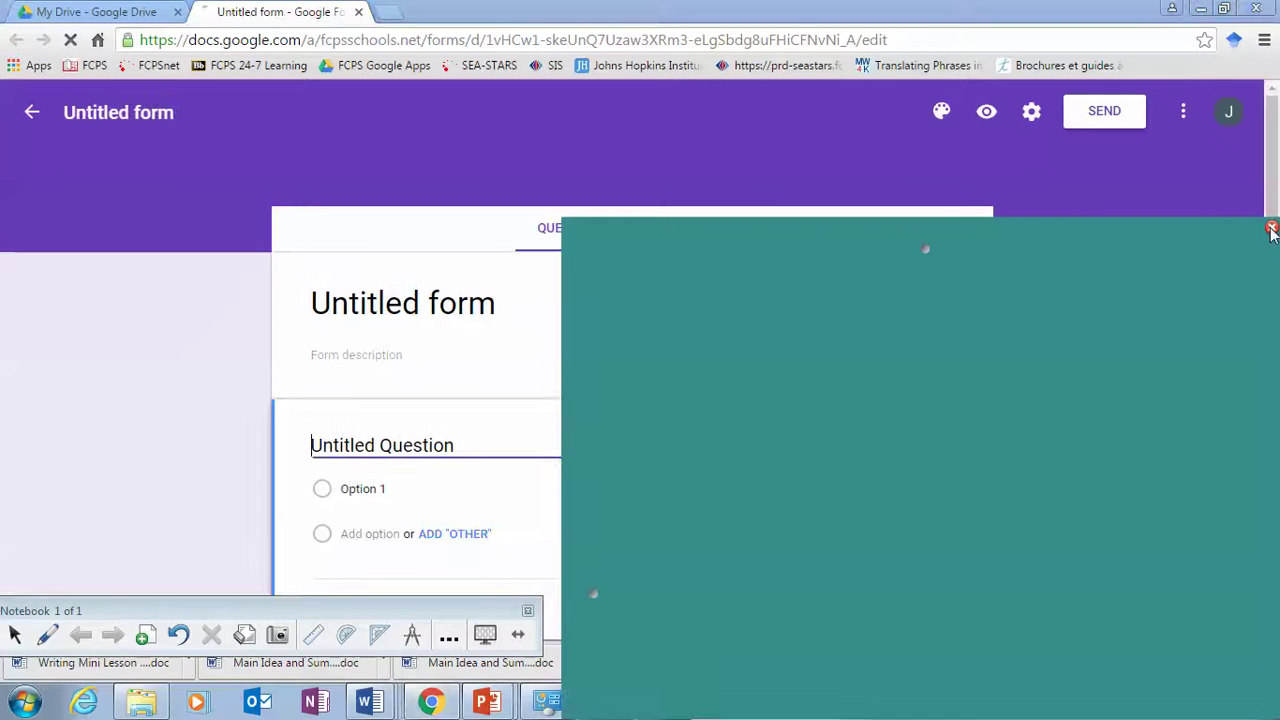
{"action": "left_click", "coordinate": [1271, 228]}
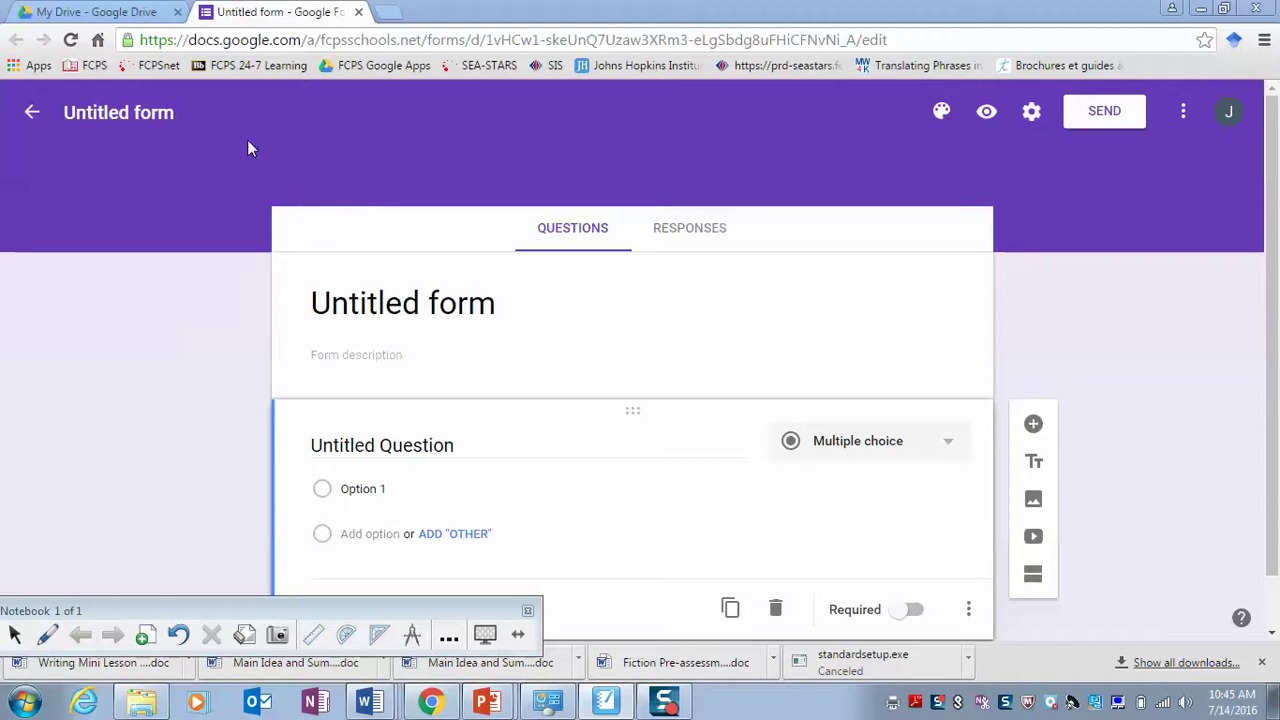
Rename the untitled form as "Title Here".
{"action": "left_click", "coordinate": [118, 112]}
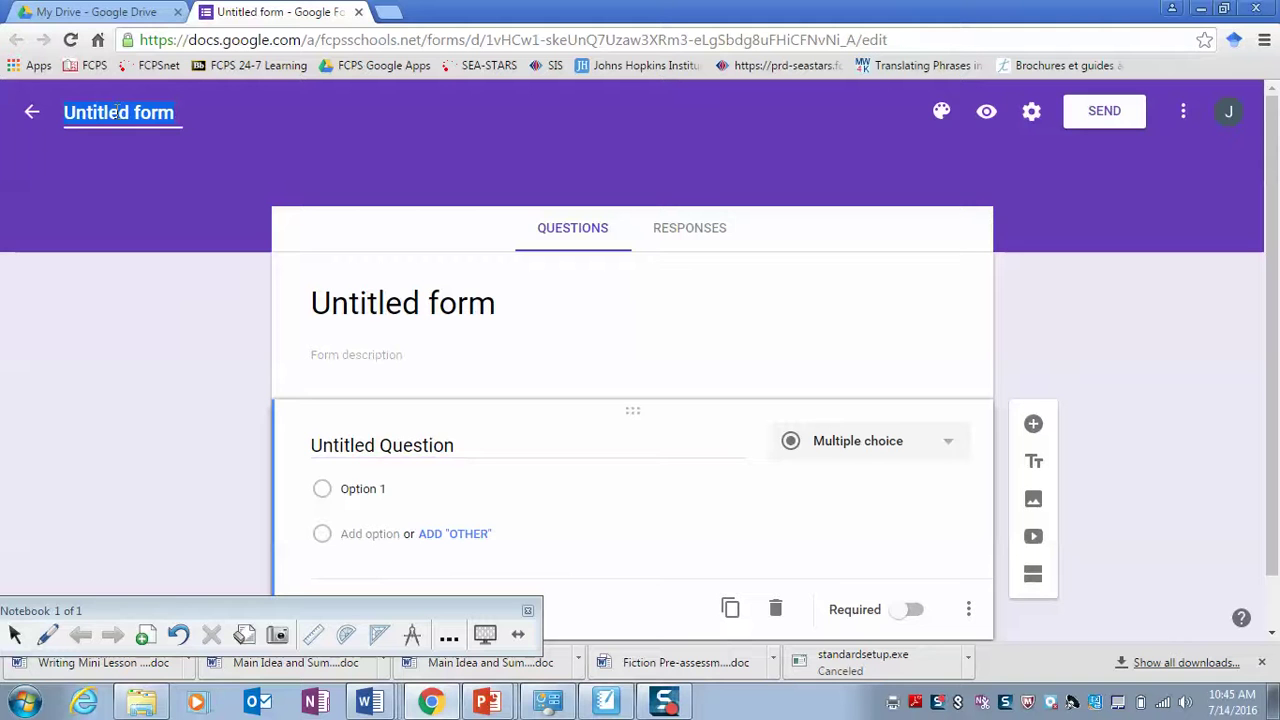
{"action": "type", "text": "Ttitle"}
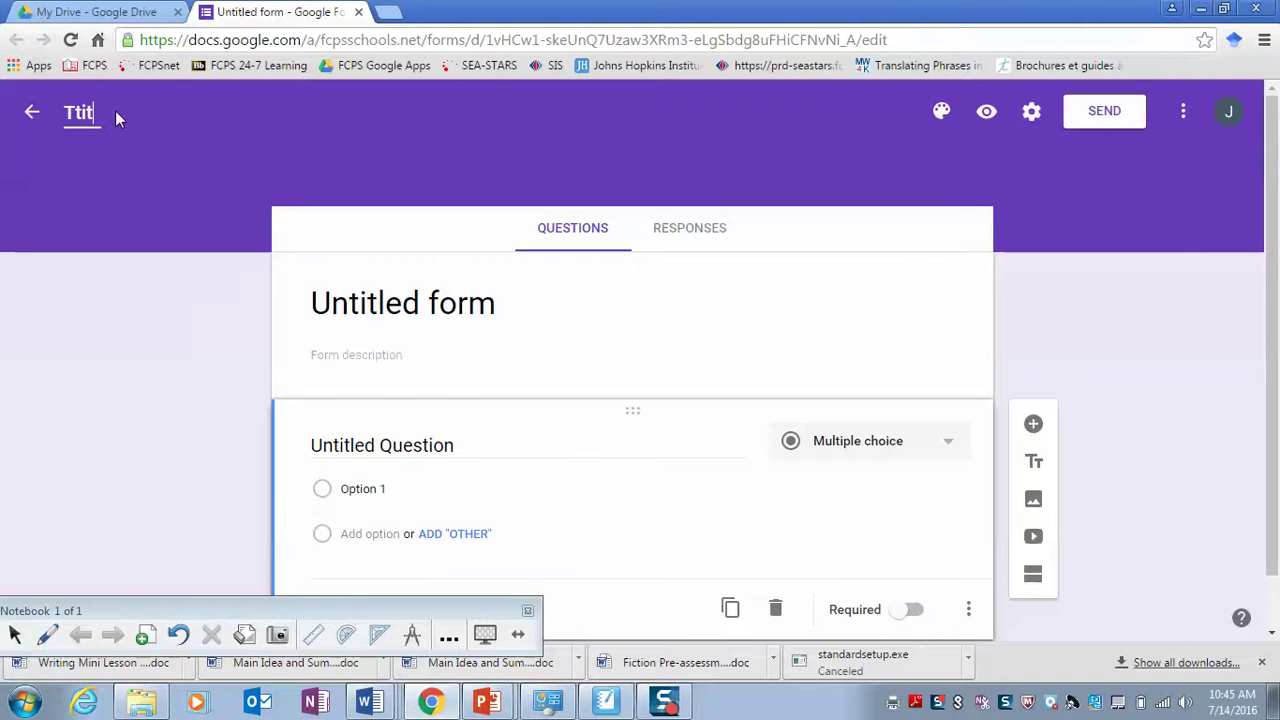
{"action": "key", "text": "BackSpace"}
{"action": "key", "text": "BackSpace"}
{"action": "type", "text": "Here"}
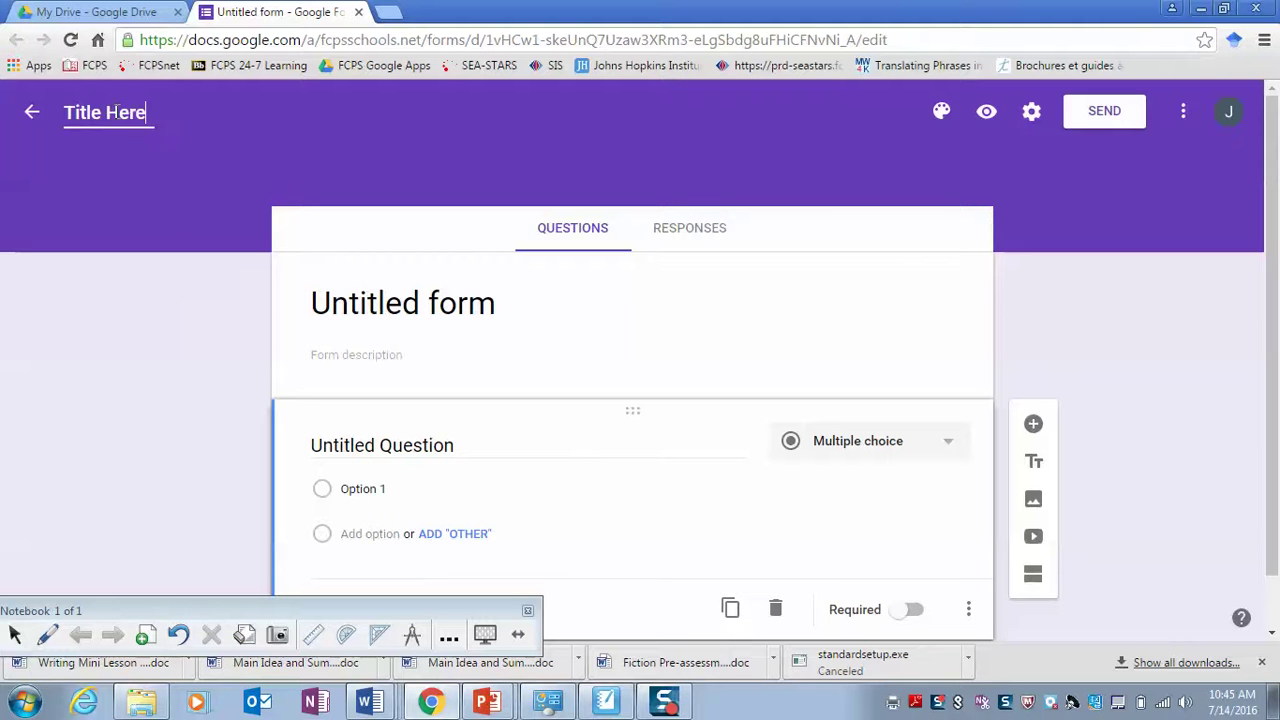
{"action": "left_click", "coordinate": [61, 316]}
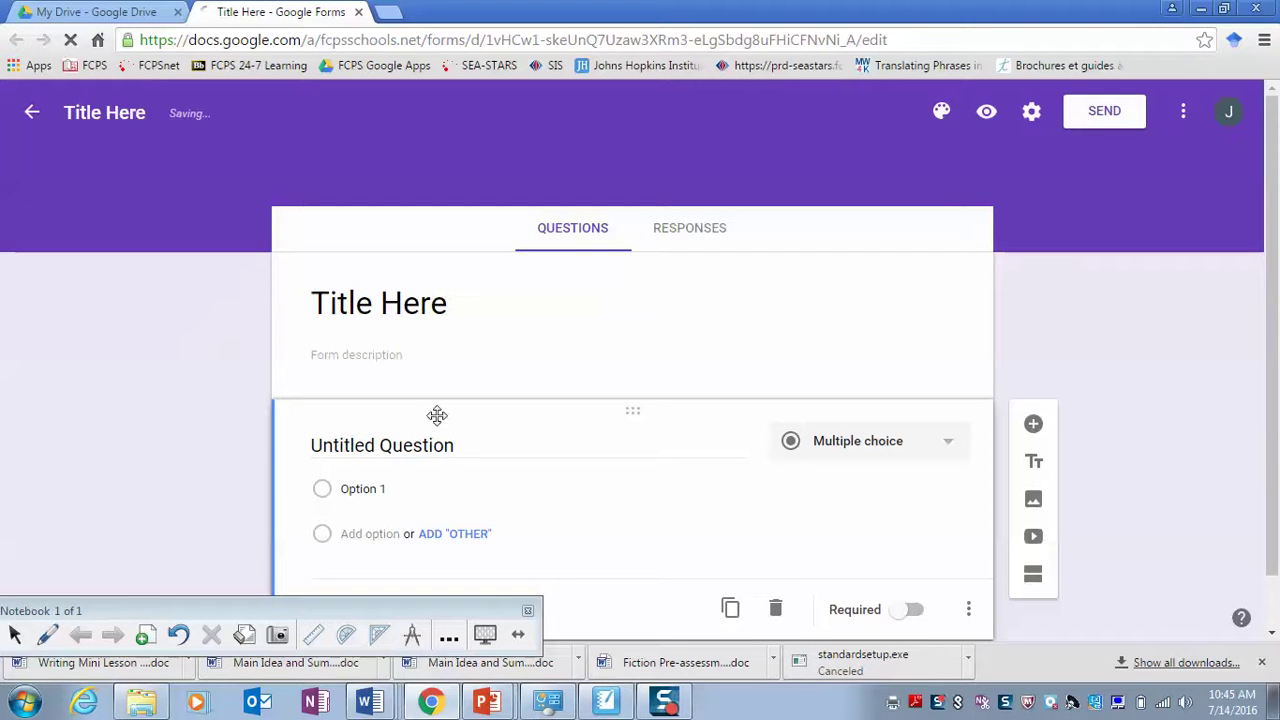
Enter "What is..." as the first question's text and set its type to Multiple choice.
{"action": "scroll", "coordinate": [1278, 318], "scroll_direction": "down", "scroll_amount": 1}
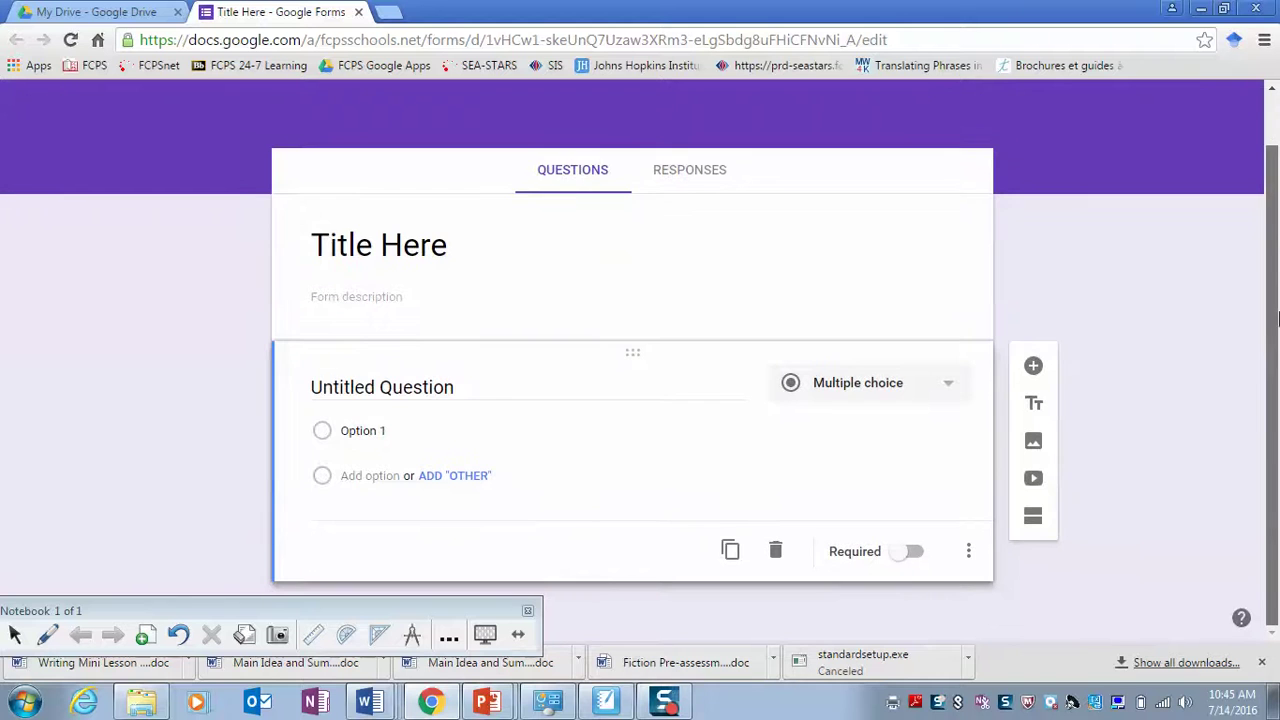
{"action": "left_click", "coordinate": [436, 386]}
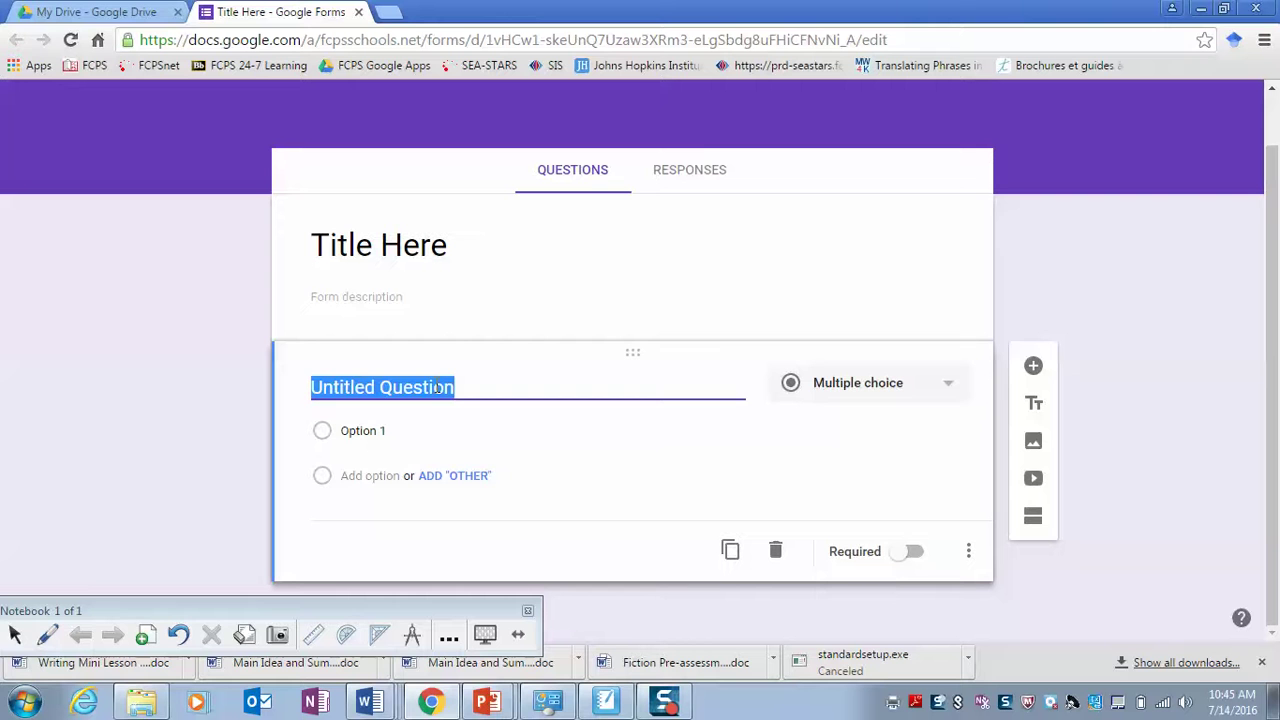
{"action": "type", "text": "What i"}
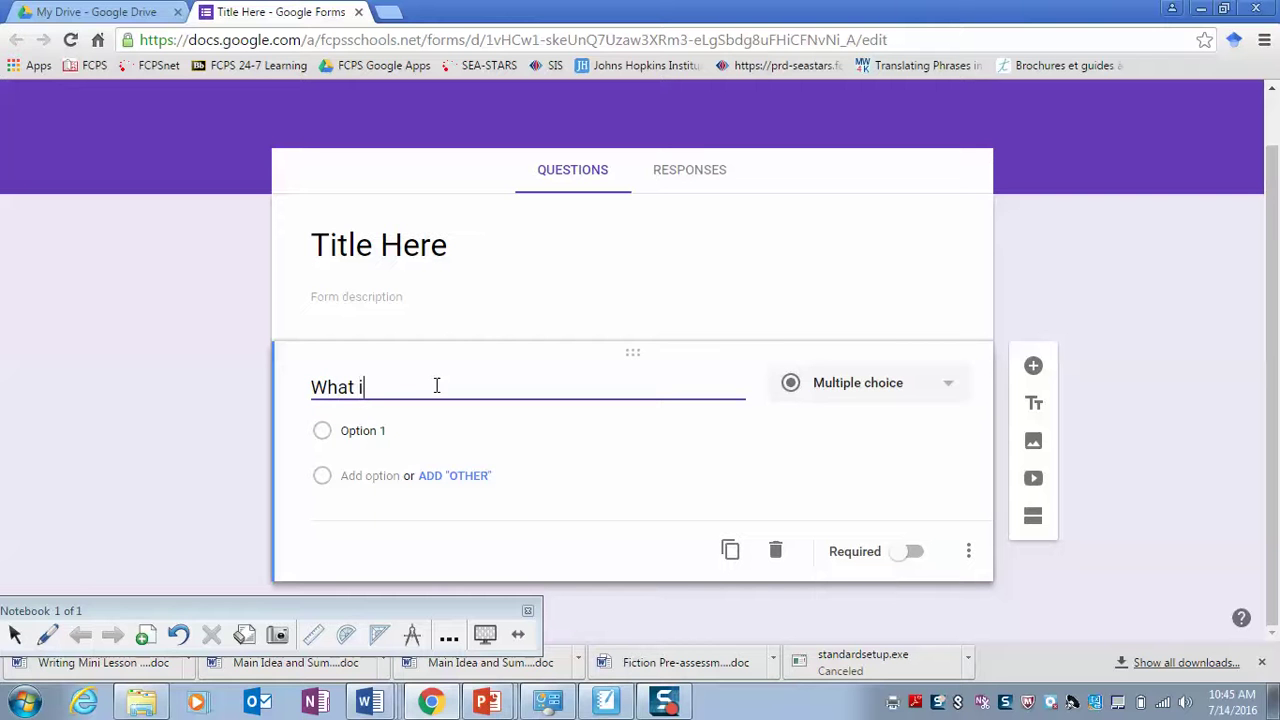
{"action": "type", "text": "s..."}
{"action": "left_click", "coordinate": [949, 388]}
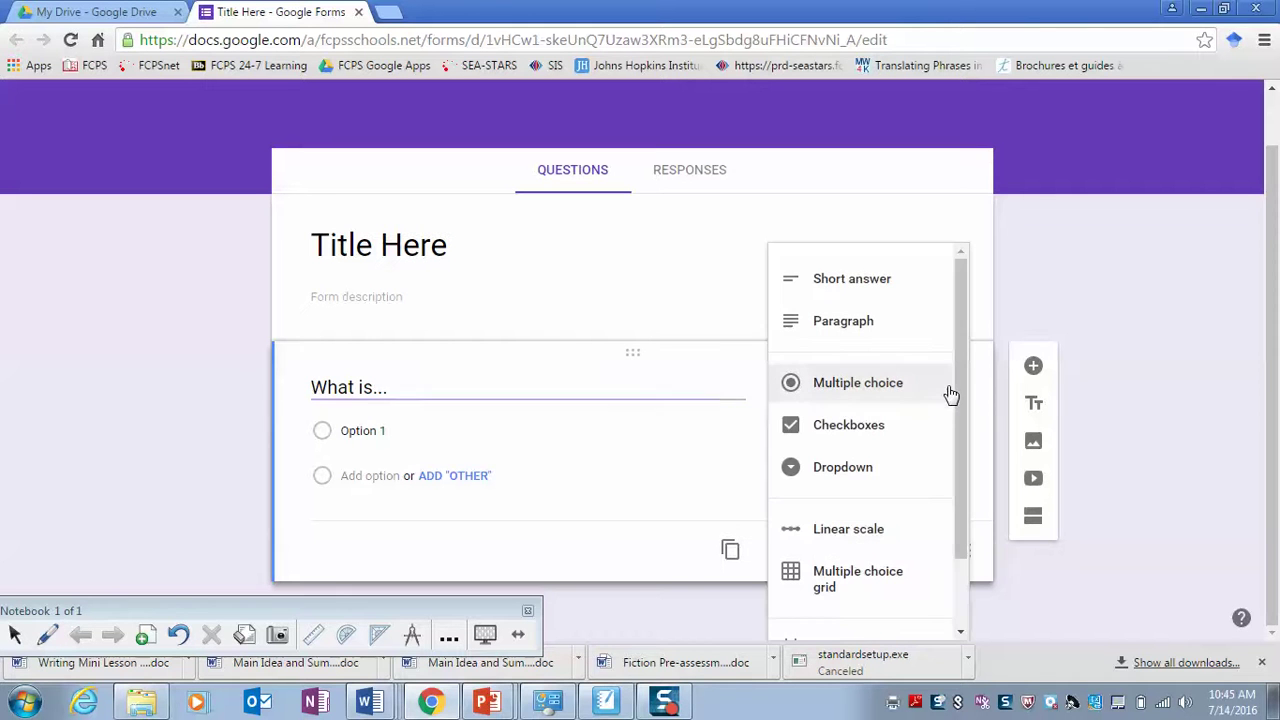
{"action": "mouse_move", "coordinate": [962, 313]}
{"action": "left_mouse_down"}
{"action": "mouse_move", "coordinate": [968, 380]}
{"action": "mouse_move", "coordinate": [966, 296]}
{"action": "left_mouse_up"}
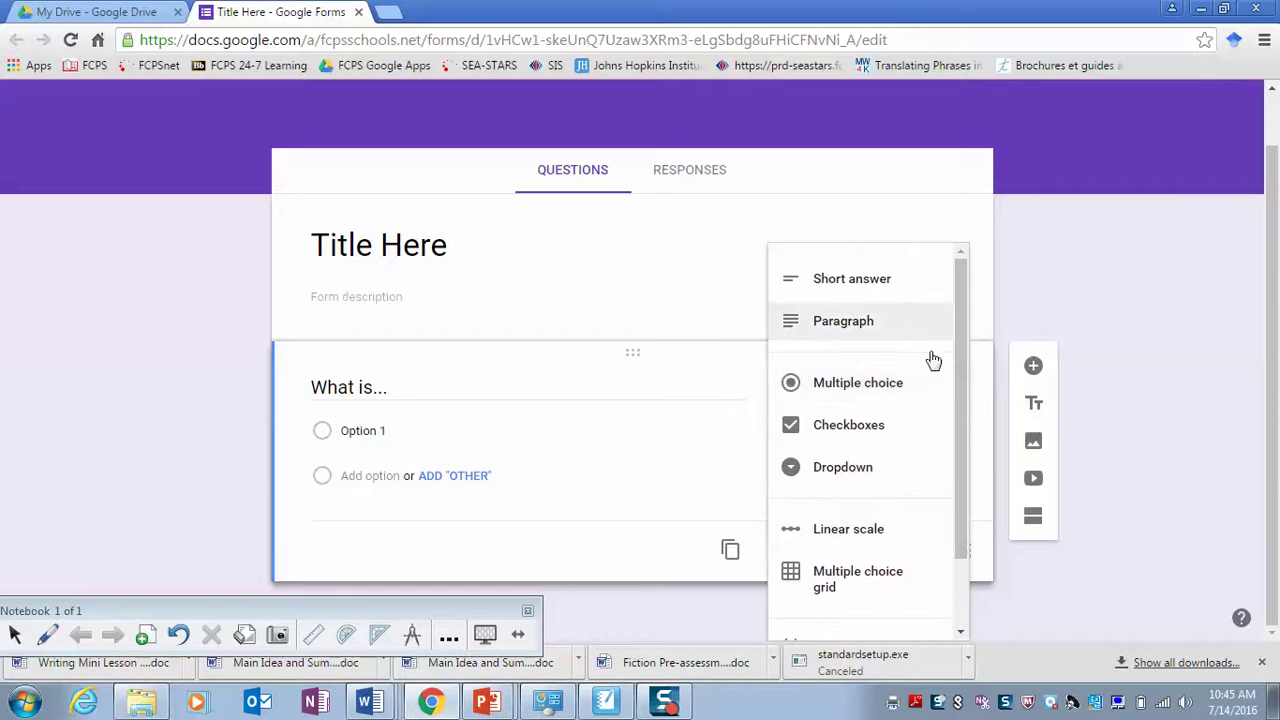
{"action": "left_click", "coordinate": [882, 392]}
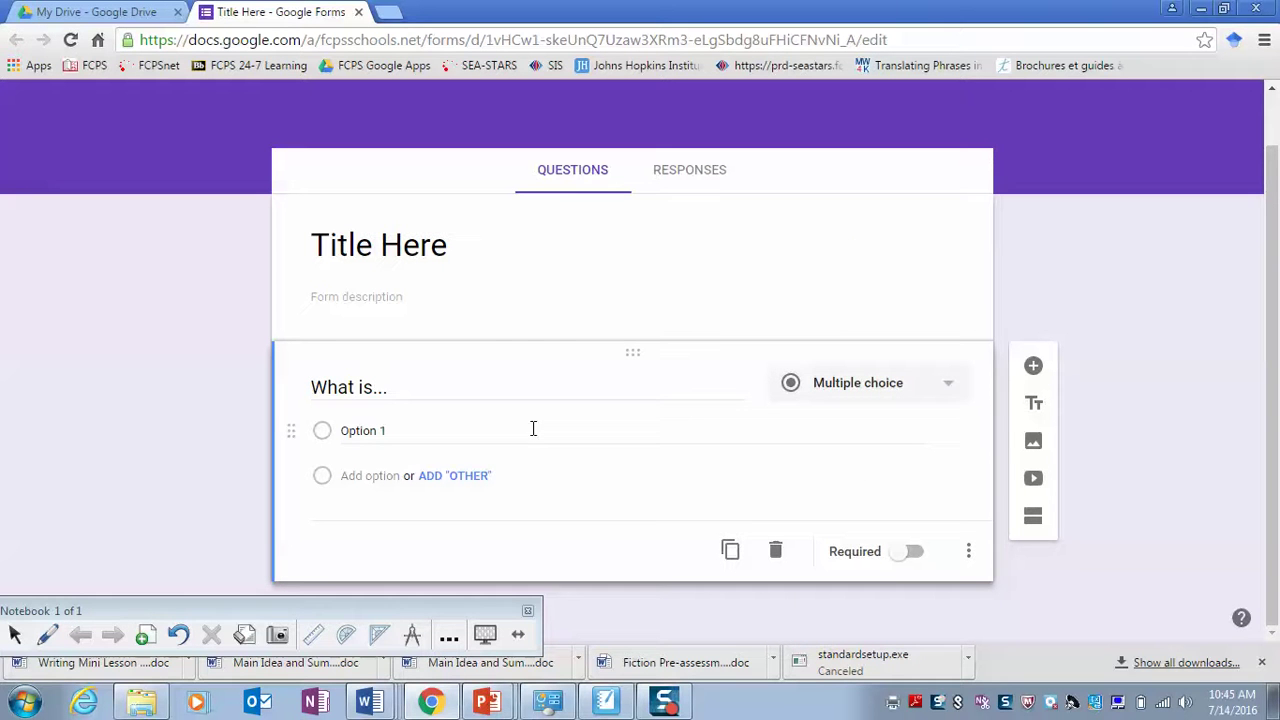
Give the "What is..." question three answer choices: Option 1, Option 2 and Option 3.
{"action": "left_click", "coordinate": [386, 430]}
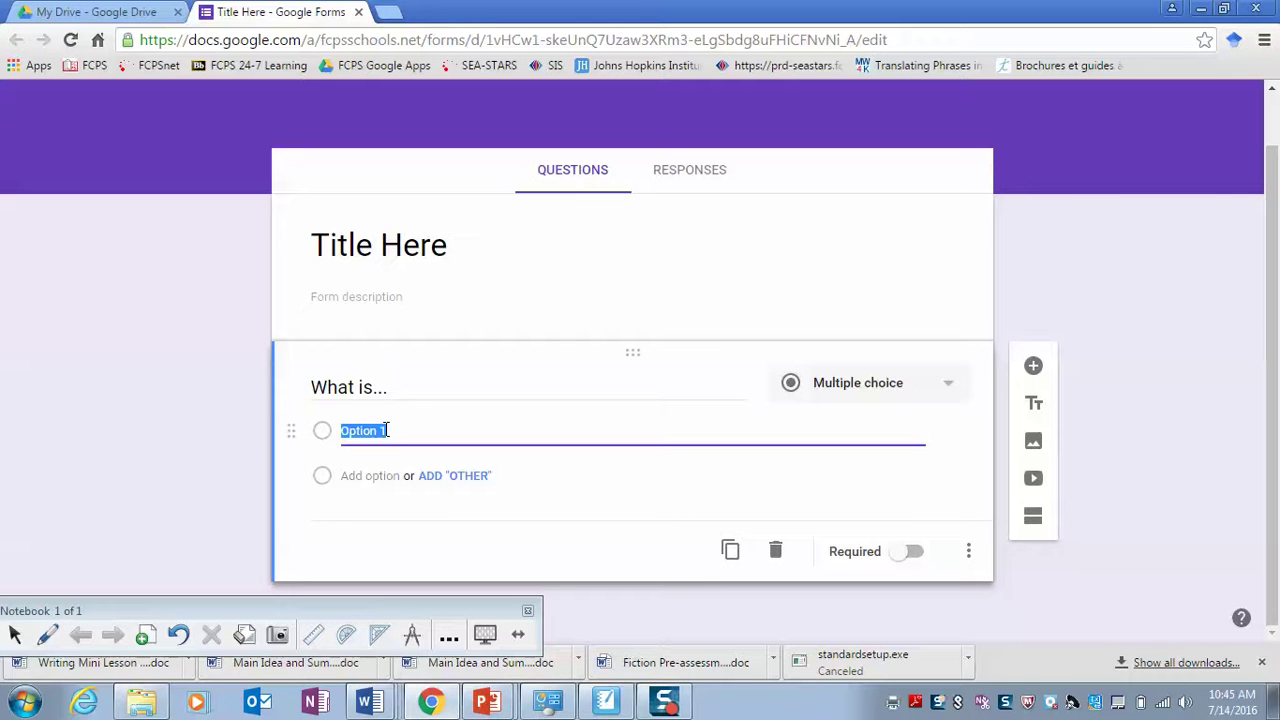
{"action": "type", "text": "o"}
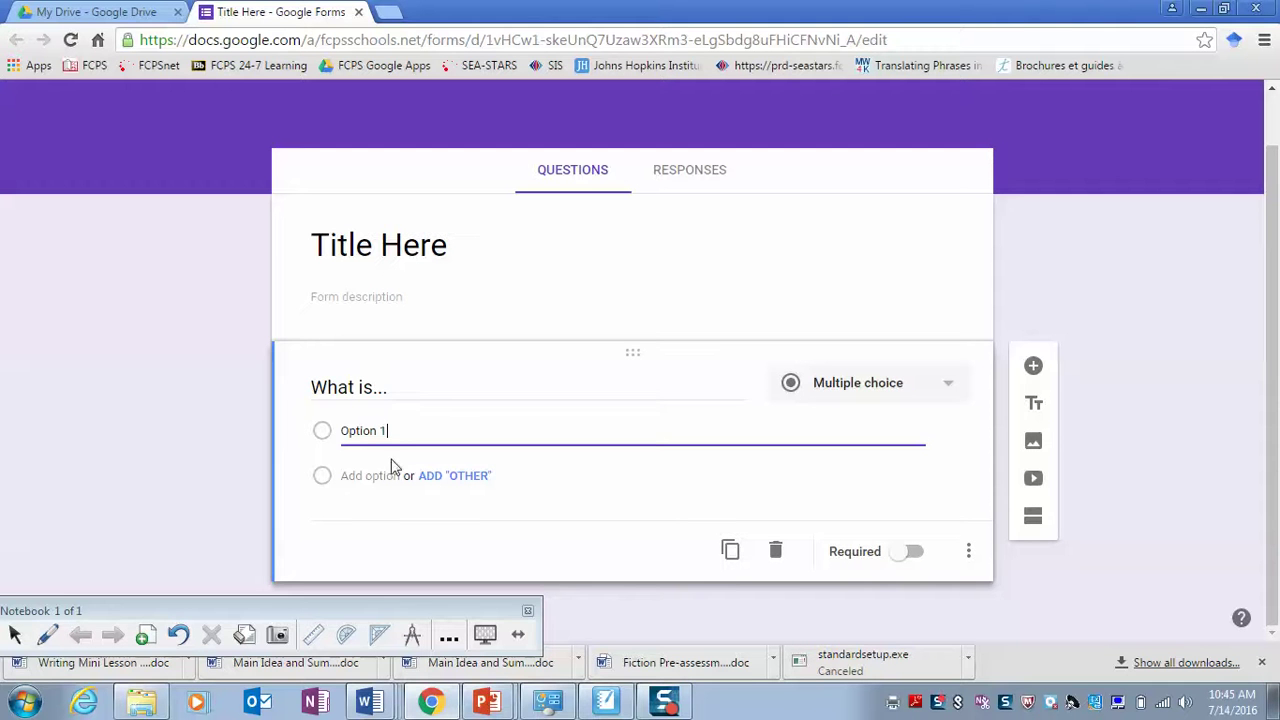
{"action": "left_click", "coordinate": [380, 480]}
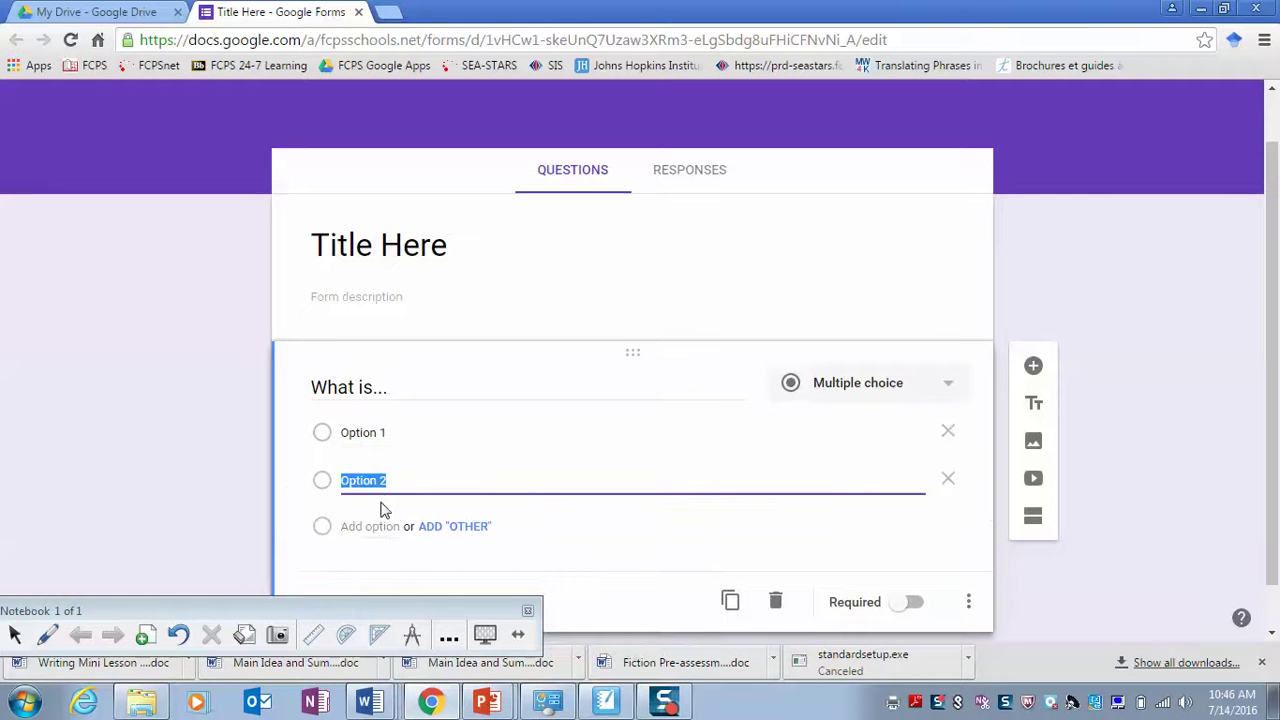
{"action": "left_click", "coordinate": [371, 528]}
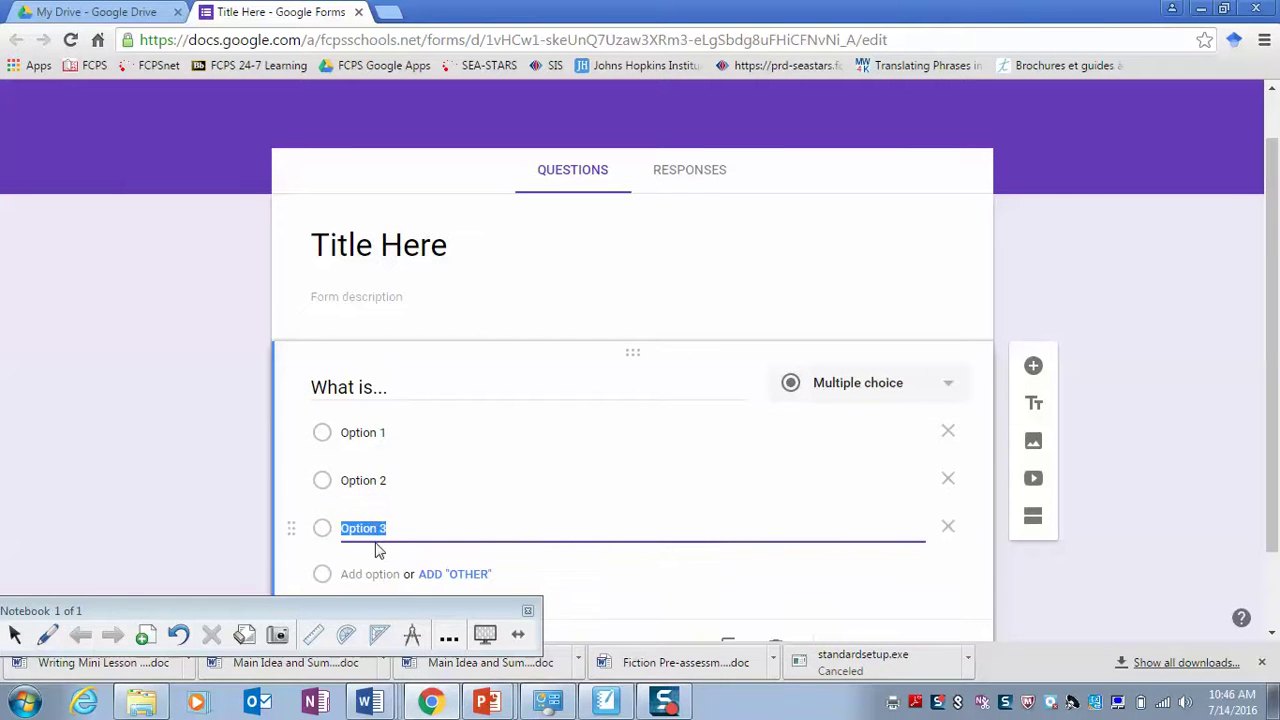
Add a second question reading "How is...", set it to Short answer and make it required.
{"action": "left_click_drag", "start_coordinate": [1276, 360], "coordinate": [1278, 437]}
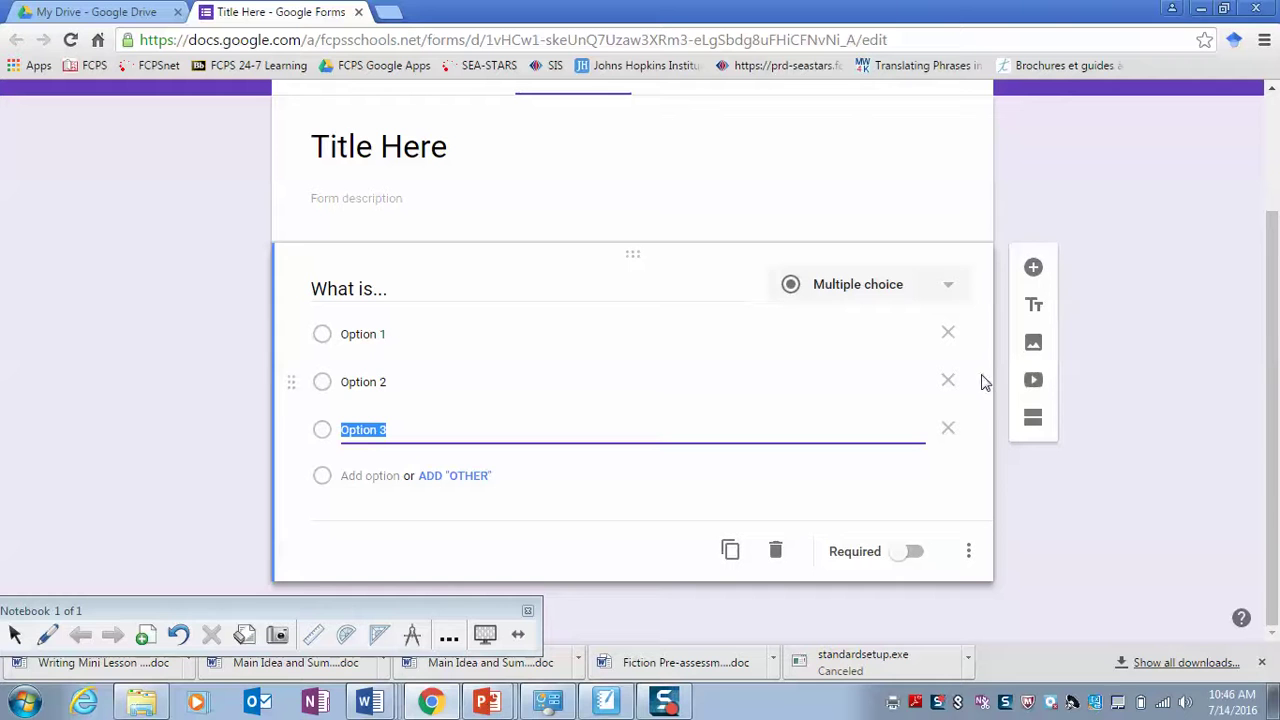
{"action": "left_click", "coordinate": [1035, 270]}
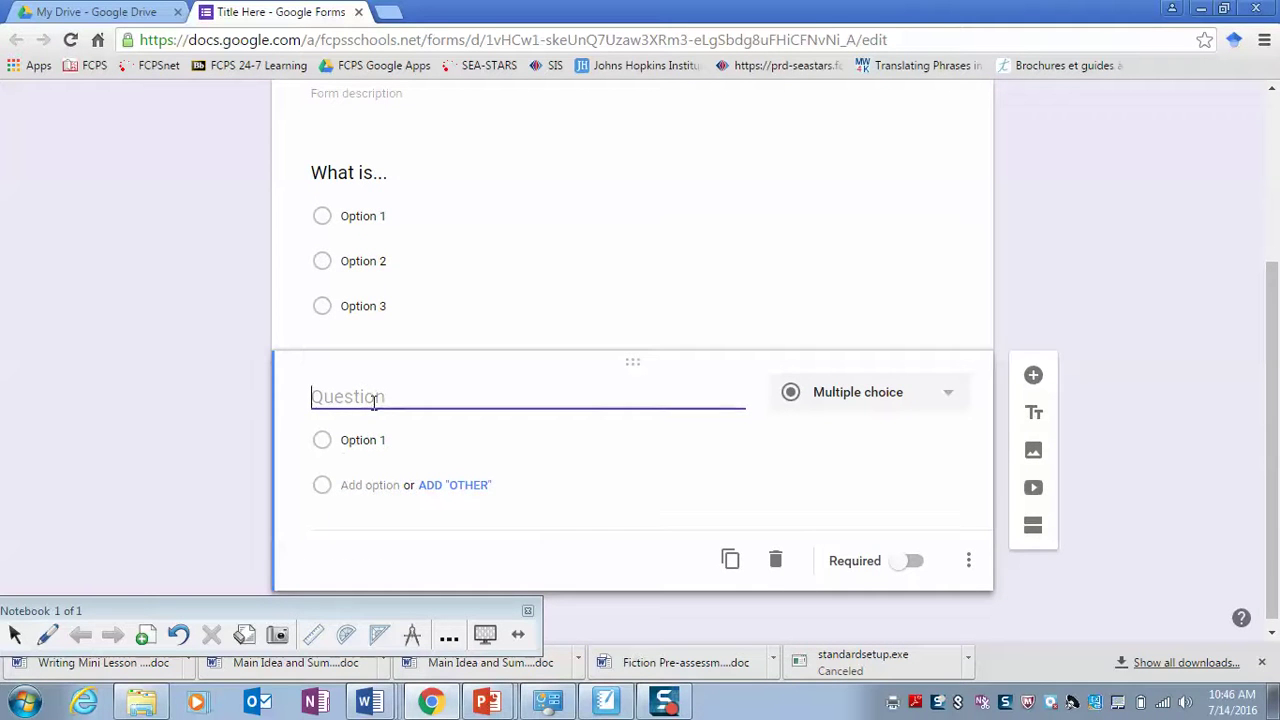
{"action": "type", "text": "How is..."}
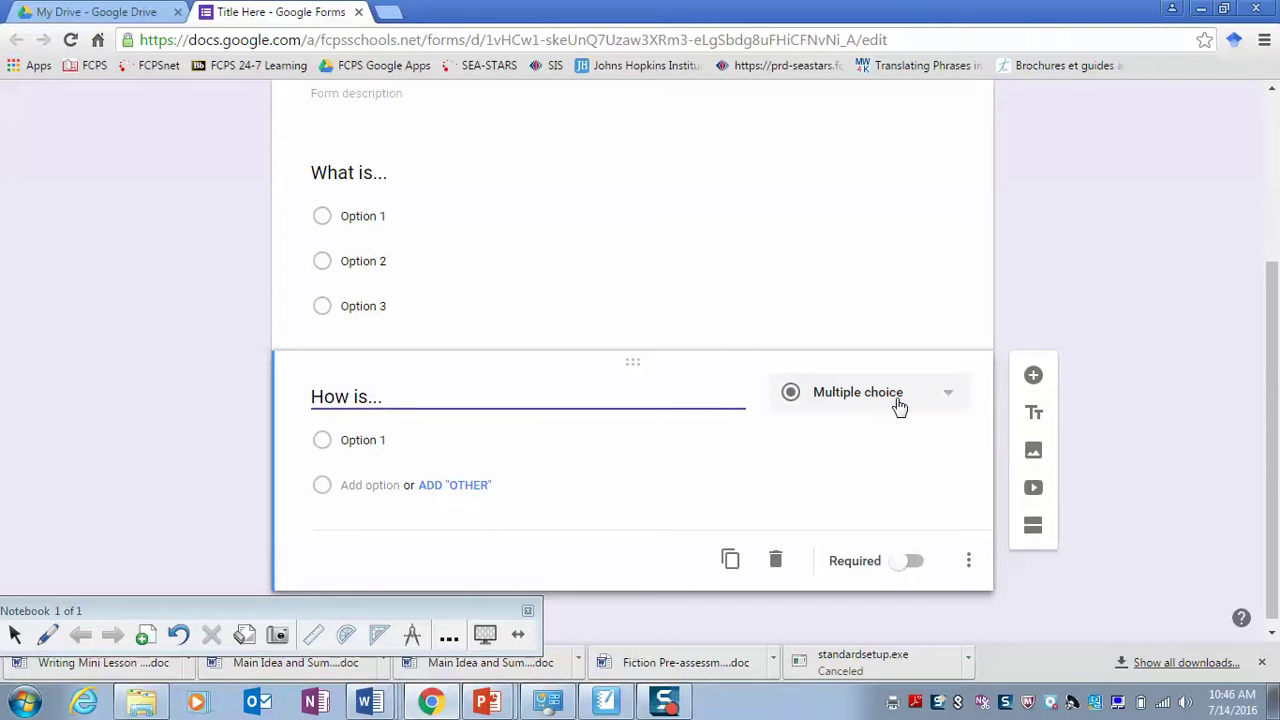
{"action": "left_click", "coordinate": [899, 406]}
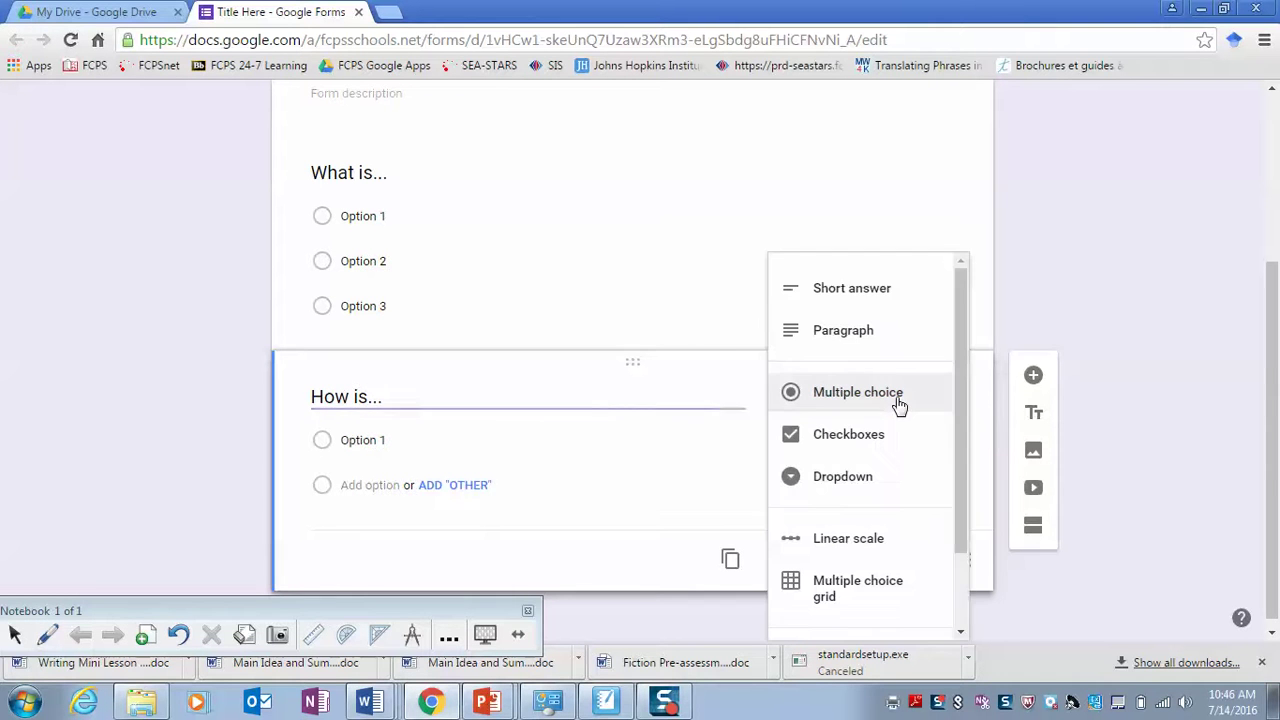
{"action": "left_click", "coordinate": [869, 295]}
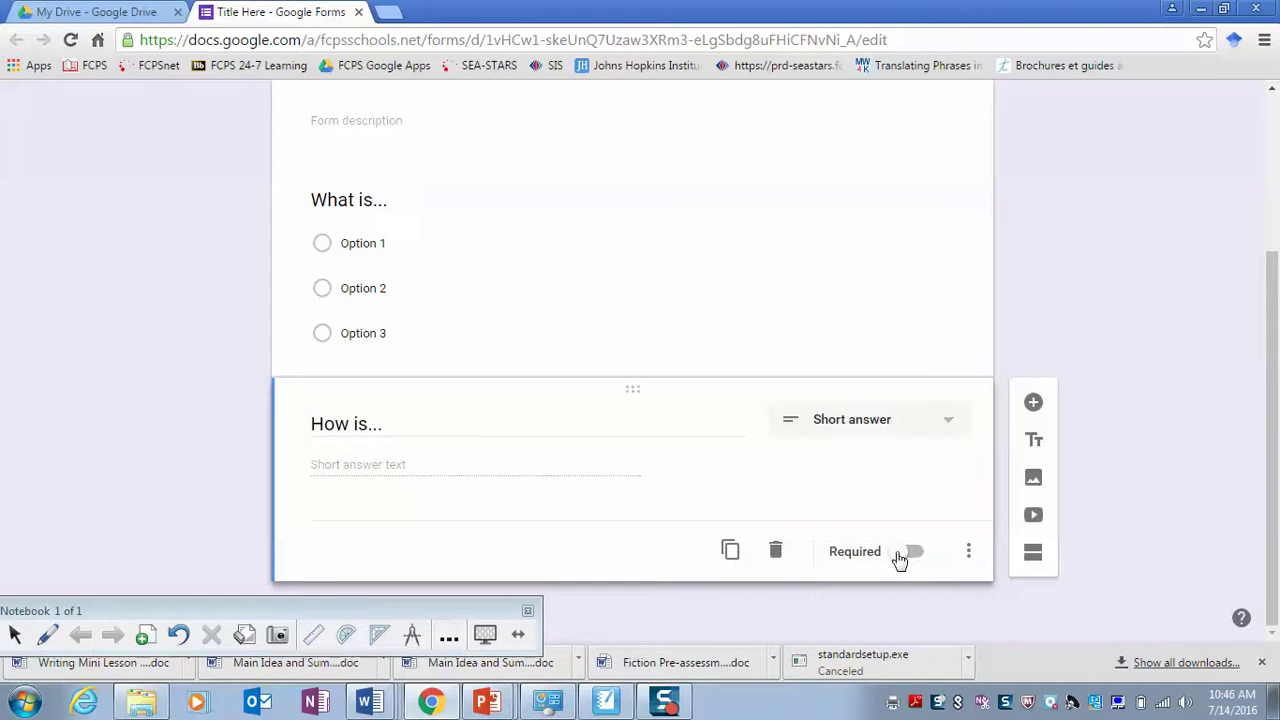
{"action": "left_click", "coordinate": [914, 553]}
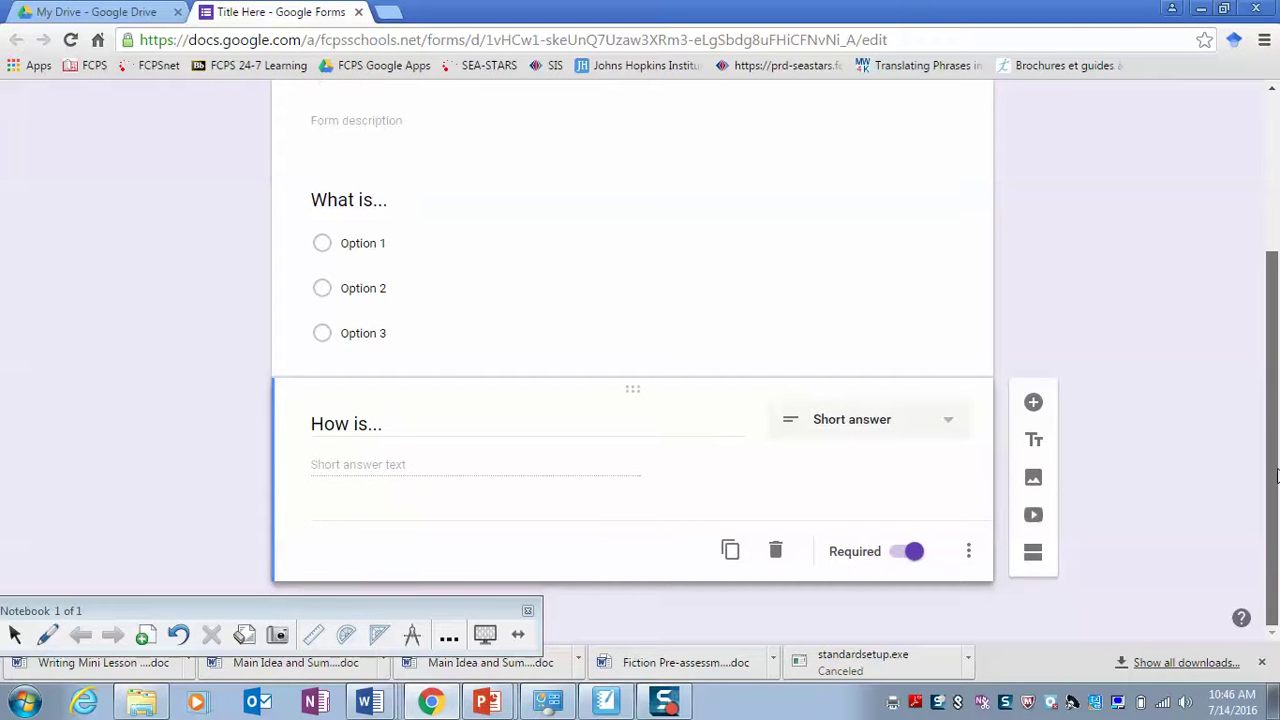
Apply the multicoloured yarn image from the Work and School themes as the form's header theme.
{"action": "left_click_drag", "start_coordinate": [1274, 470], "coordinate": [1273, 230]}
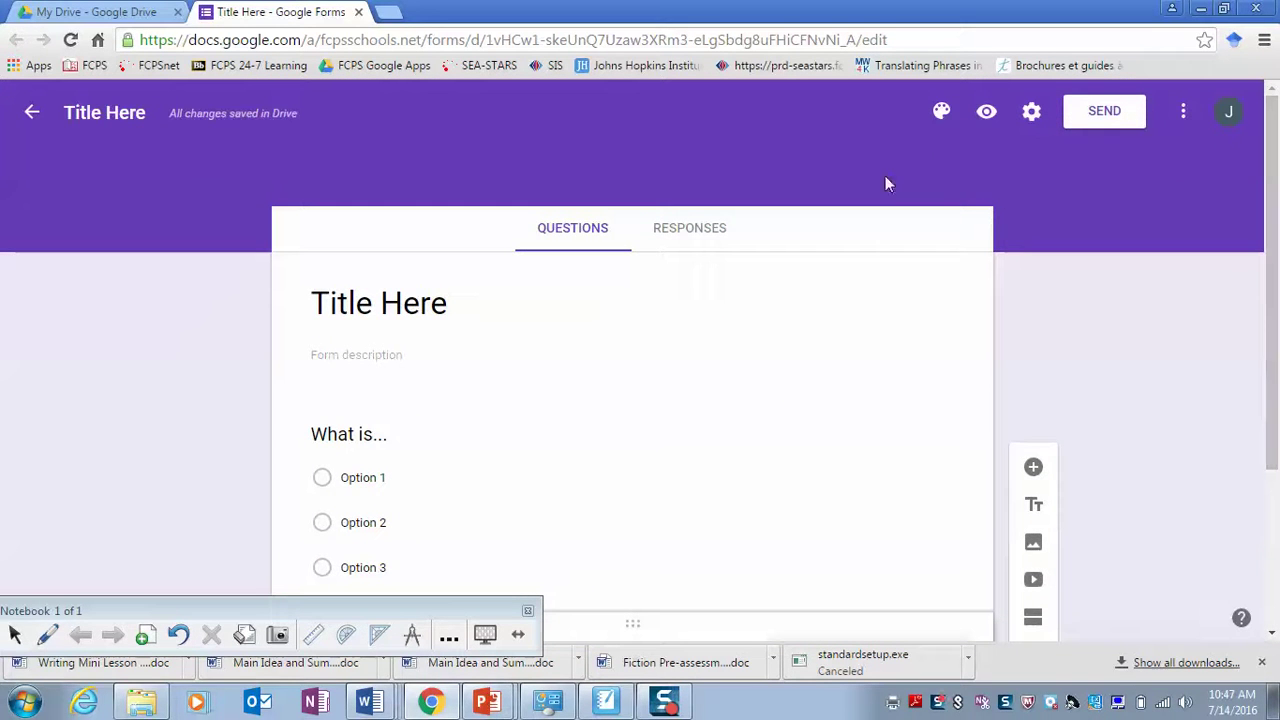
{"action": "left_click", "coordinate": [941, 117]}
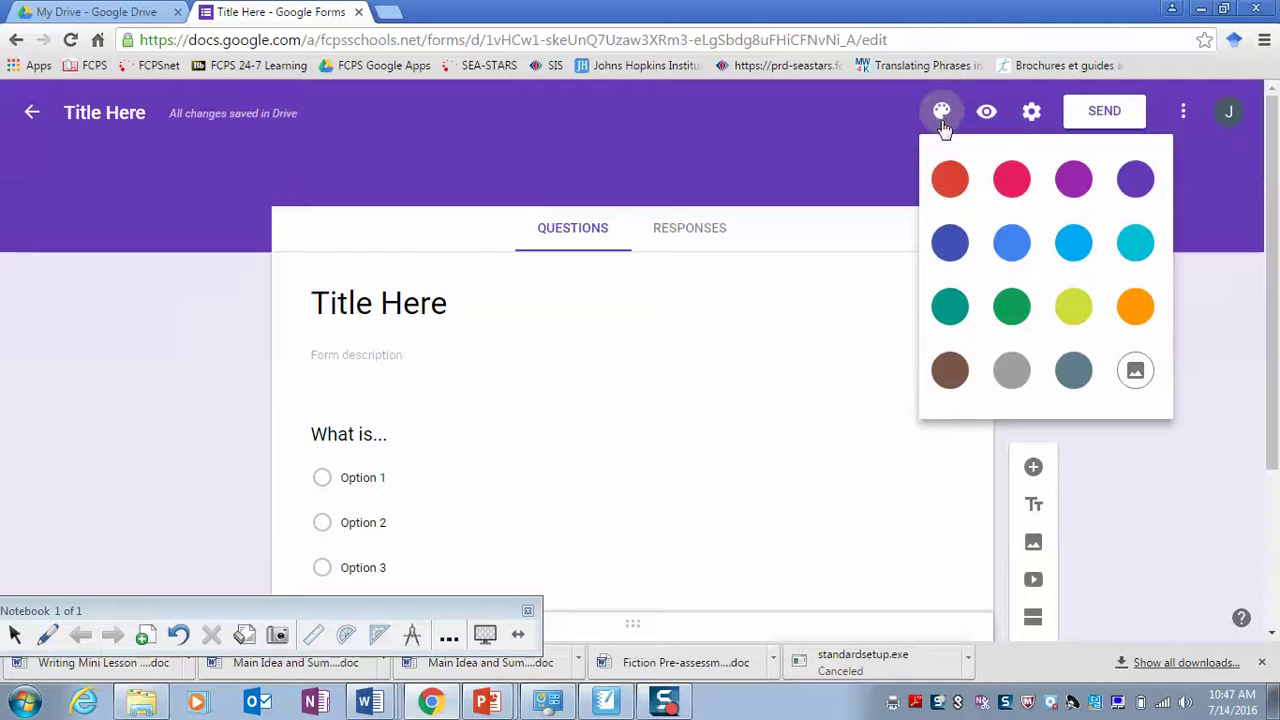
{"action": "left_click", "coordinate": [1135, 370]}
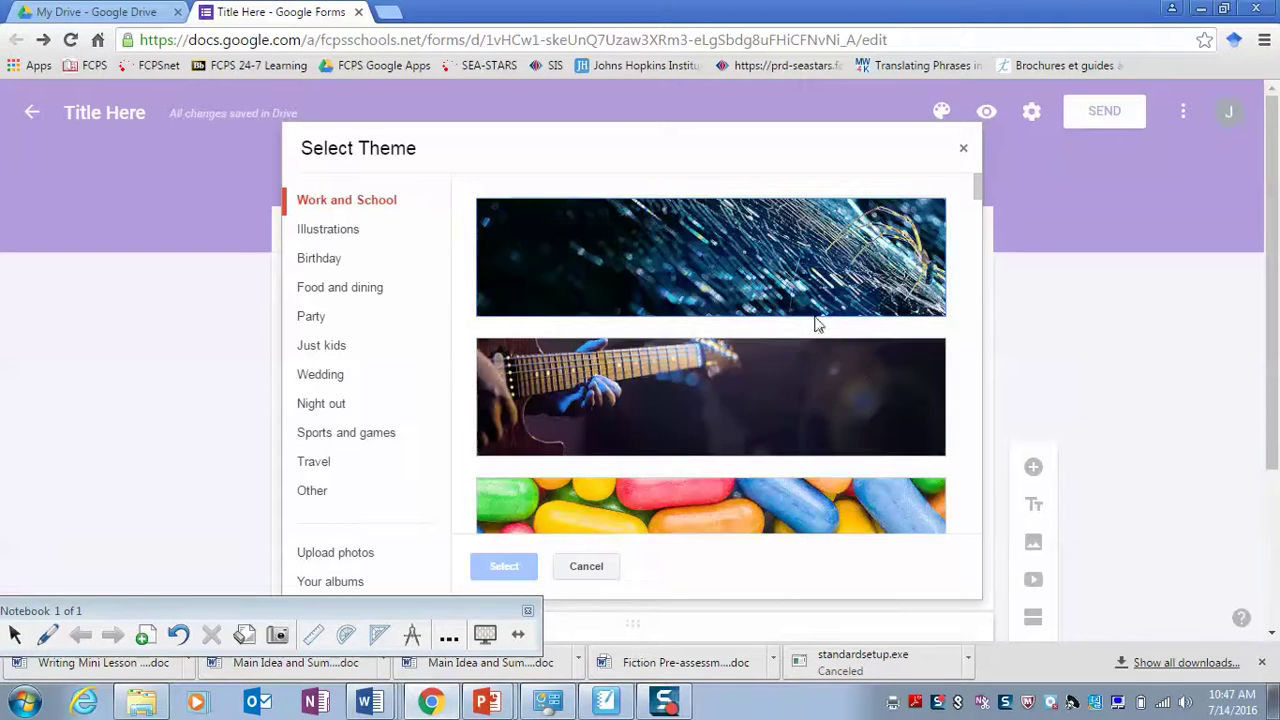
{"action": "scroll", "coordinate": [979, 190], "scroll_direction": "down", "scroll_amount": 1}
{"action": "mouse_move", "coordinate": [979, 190]}
{"action": "left_mouse_down"}
{"action": "mouse_move", "coordinate": [979, 221]}
{"action": "mouse_move", "coordinate": [979, 210]}
{"action": "left_mouse_up"}
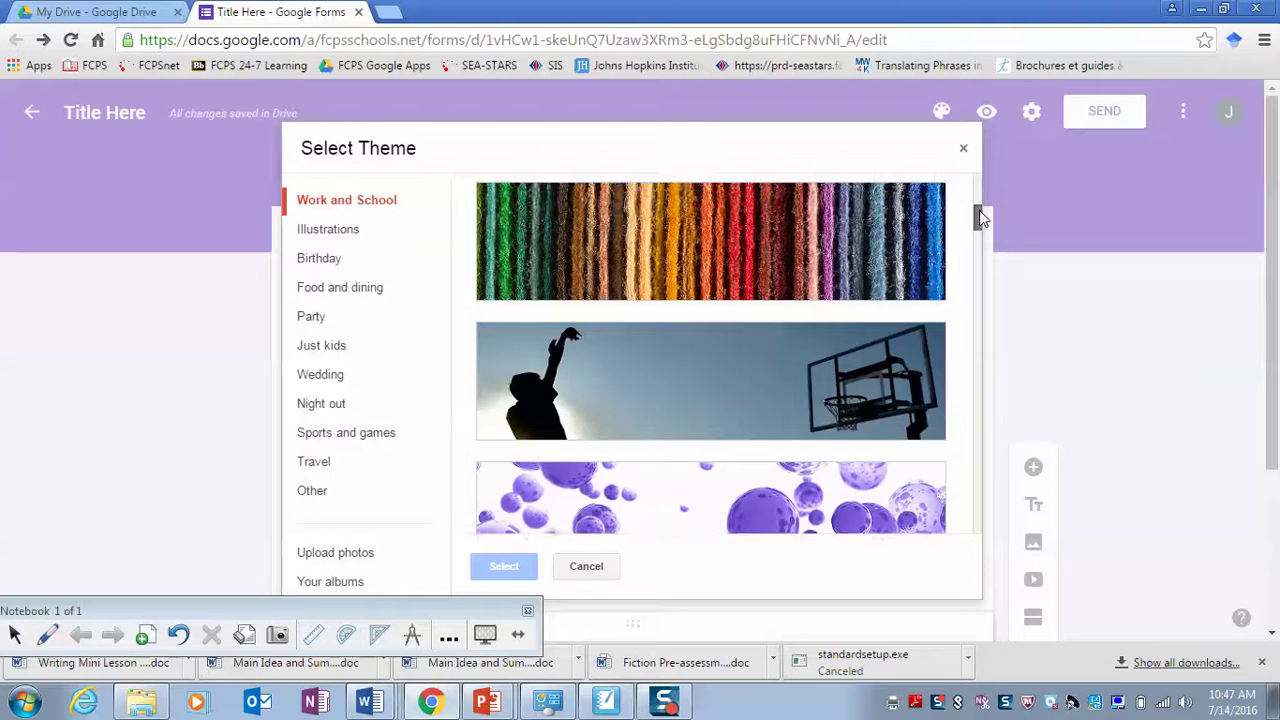
{"action": "left_click", "coordinate": [714, 300]}
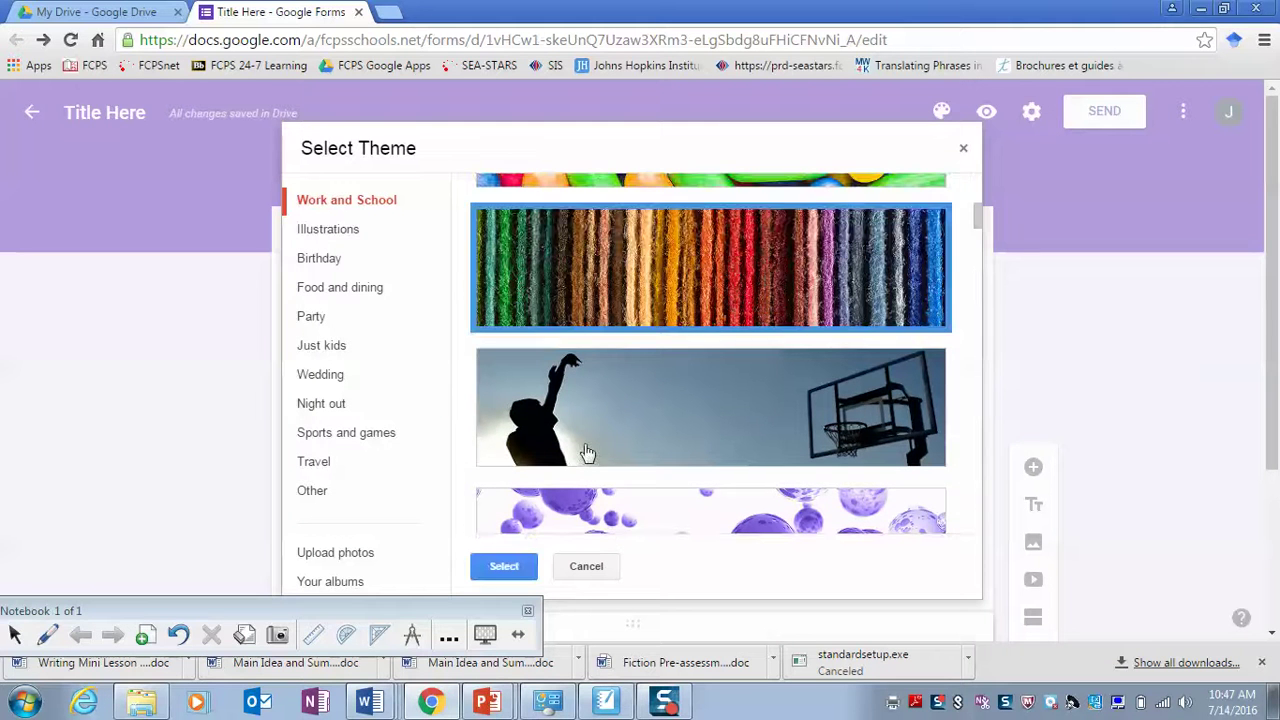
{"action": "left_click", "coordinate": [507, 565]}
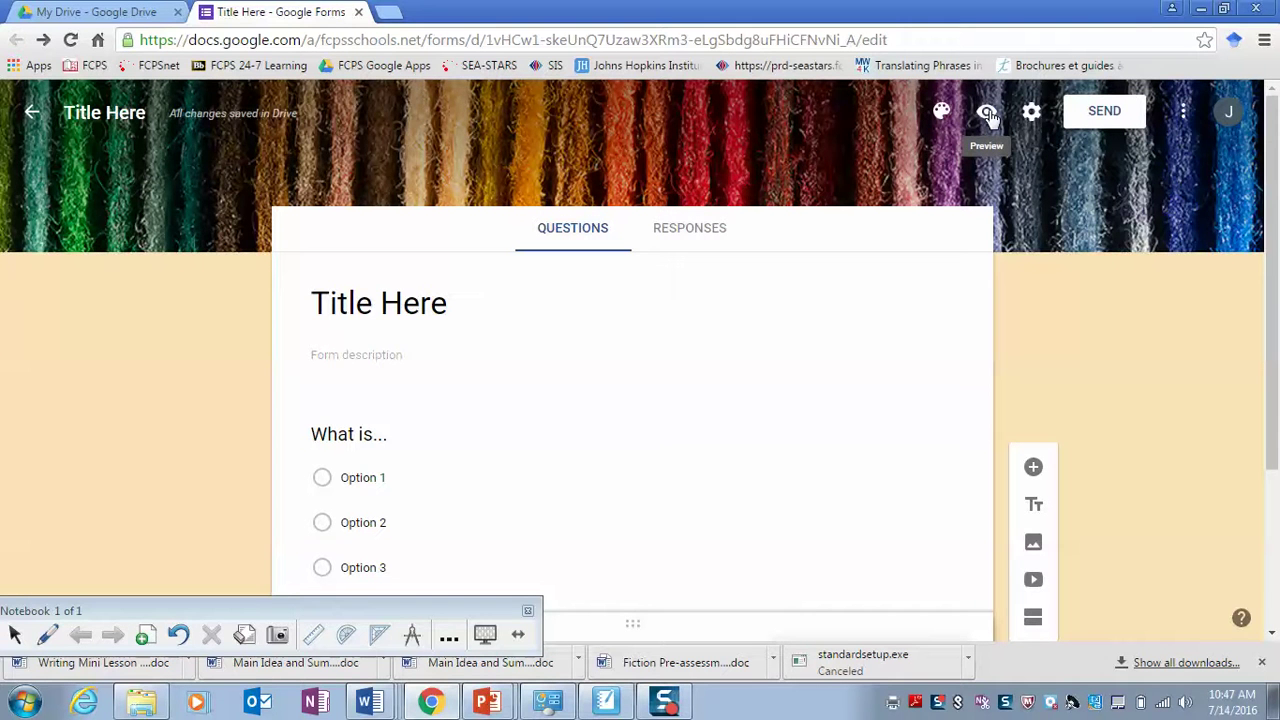
Preview the whole form as respondents see it, then return to editing it.
{"action": "left_click", "coordinate": [988, 116]}
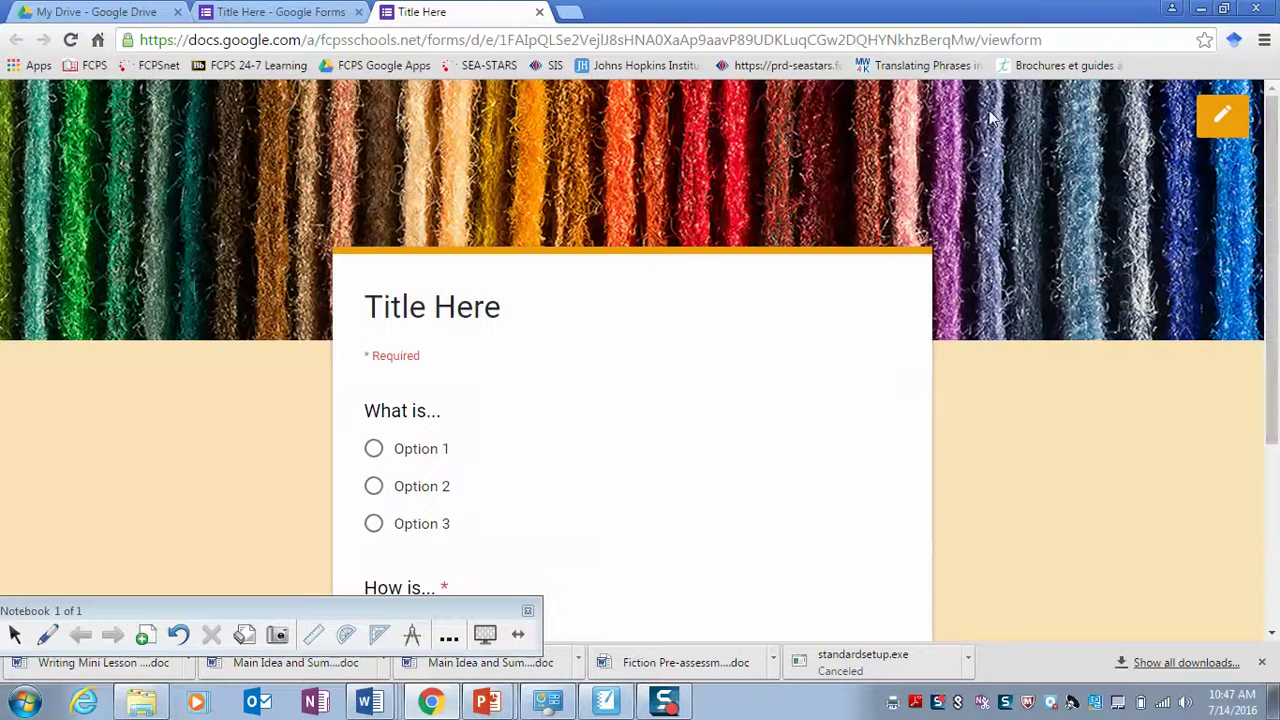
{"action": "left_click_drag", "start_coordinate": [1273, 194], "coordinate": [1277, 350]}
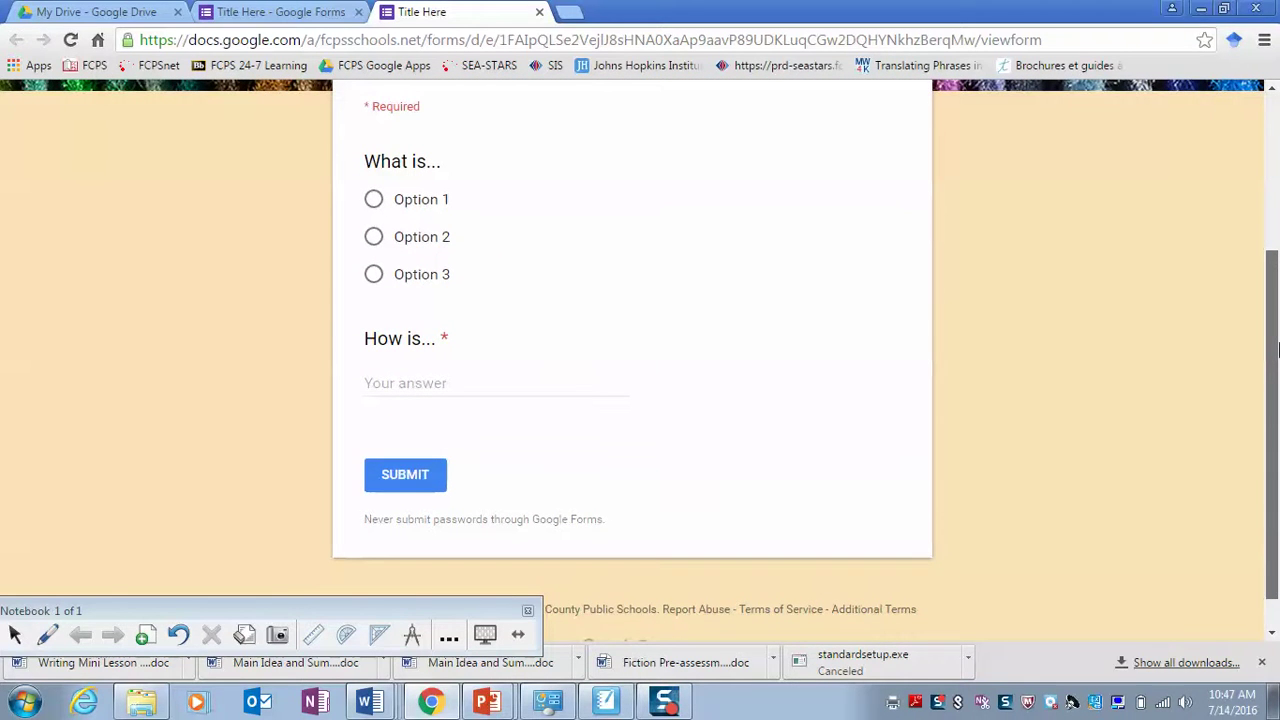
{"action": "left_click_drag", "start_coordinate": [1277, 348], "coordinate": [1273, 148]}
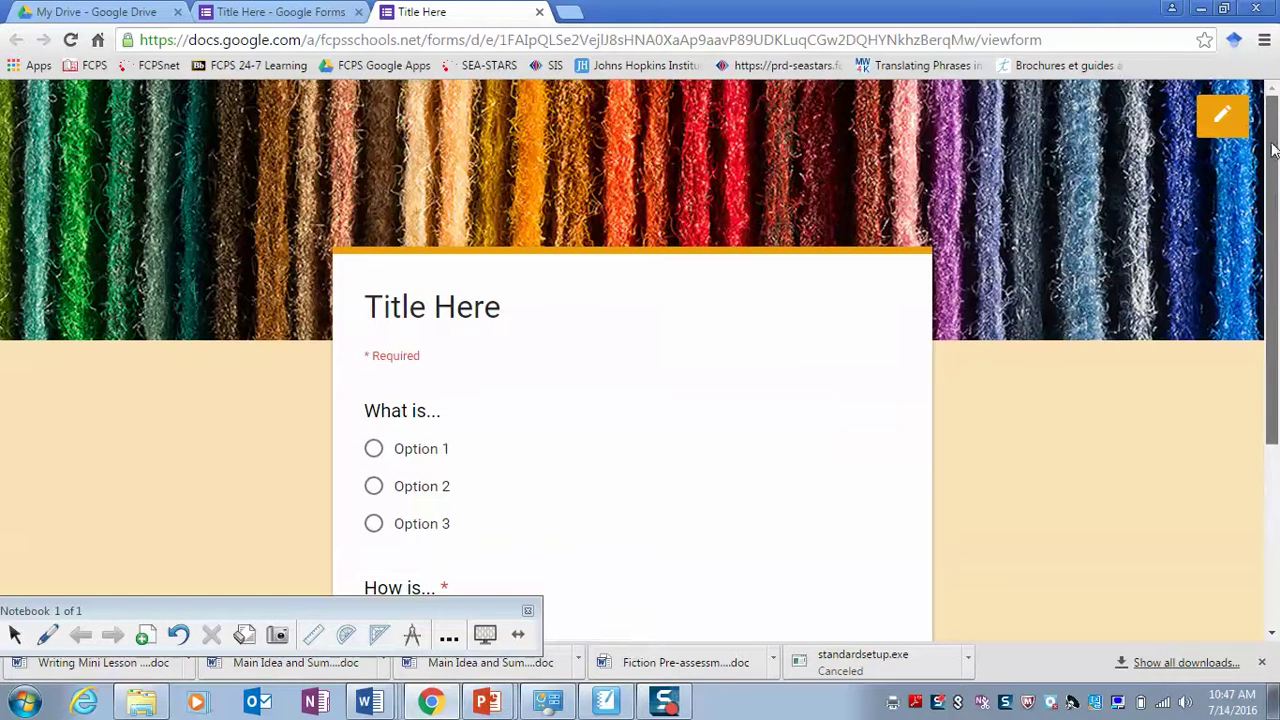
{"action": "left_click", "coordinate": [1220, 133]}
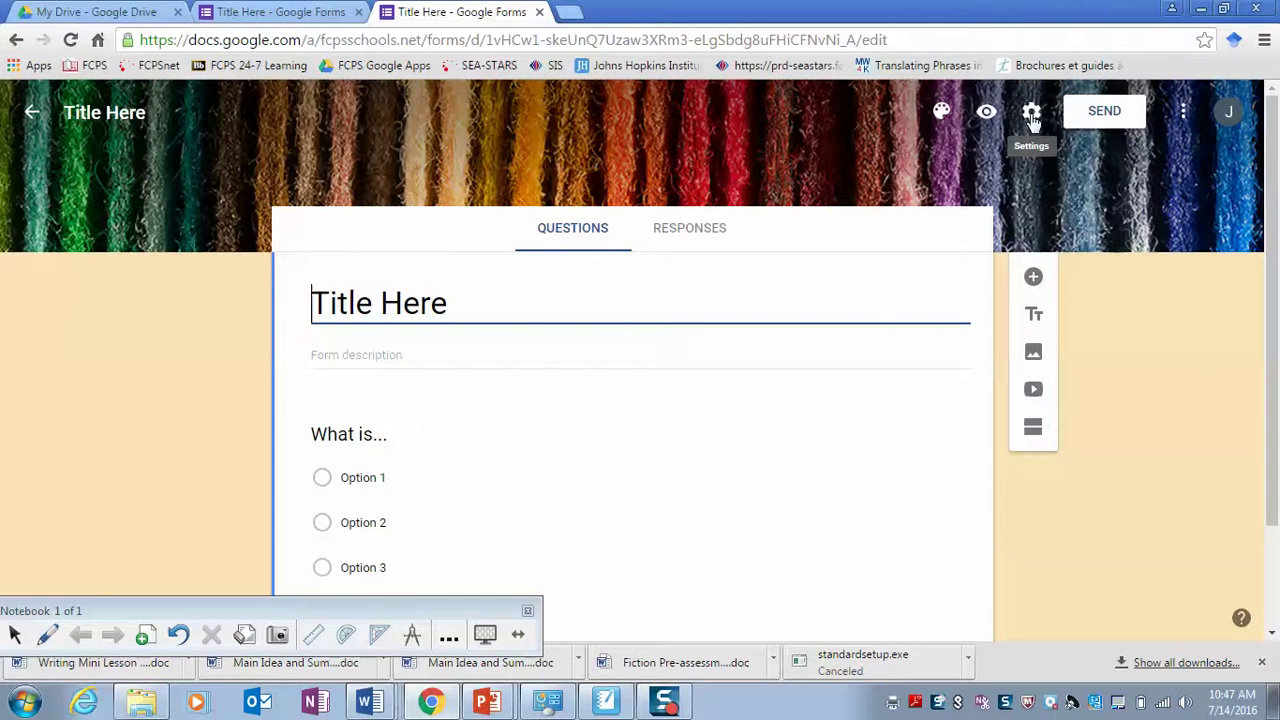
Review the form's general, presentation and quiz settings, make the form a quiz and save the settings.
{"action": "left_click", "coordinate": [1031, 115]}
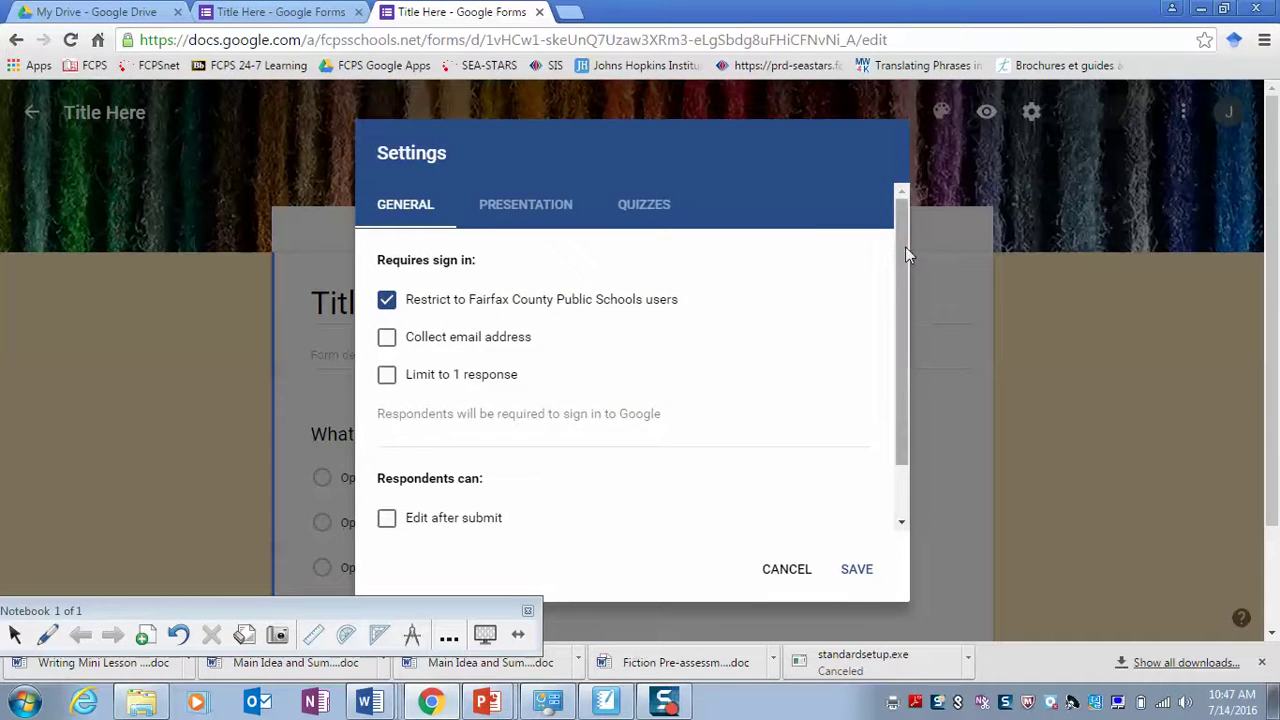
{"action": "mouse_move", "coordinate": [905, 246]}
{"action": "left_mouse_down"}
{"action": "mouse_move", "coordinate": [906, 324]}
{"action": "mouse_move", "coordinate": [903, 241]}
{"action": "left_mouse_up"}
{"action": "left_click", "coordinate": [523, 210]}
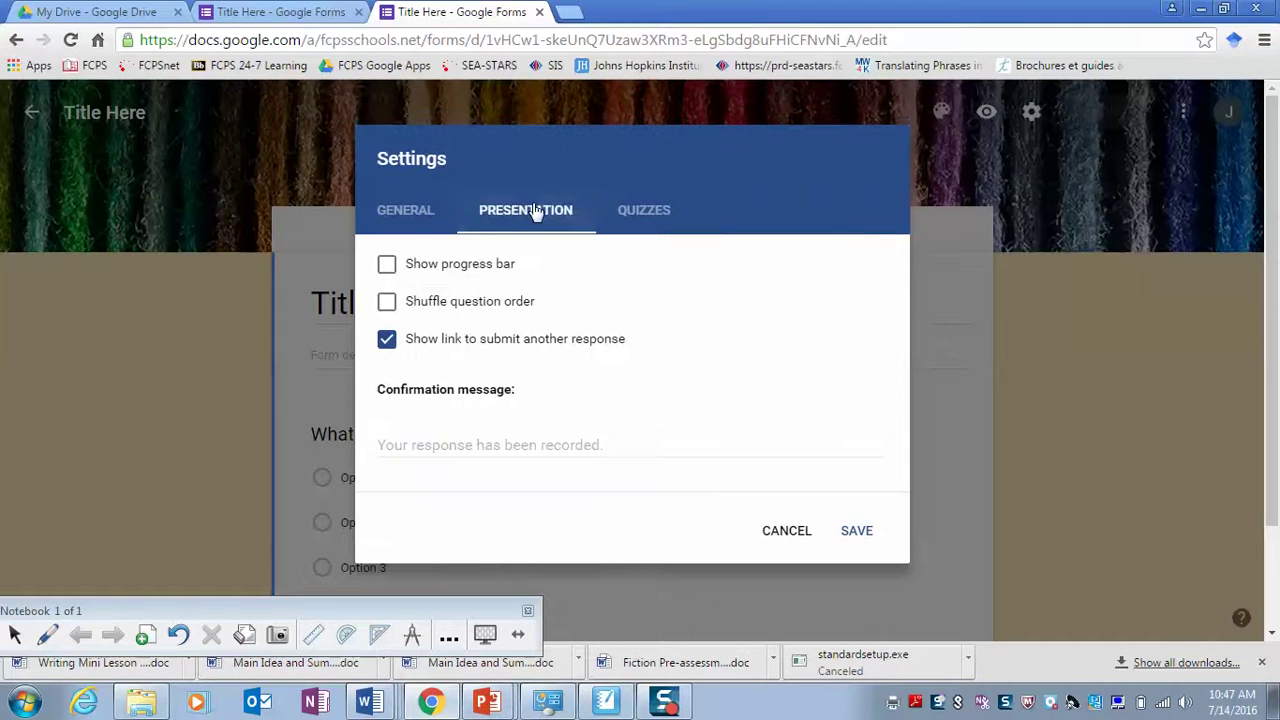
{"action": "left_click", "coordinate": [648, 212]}
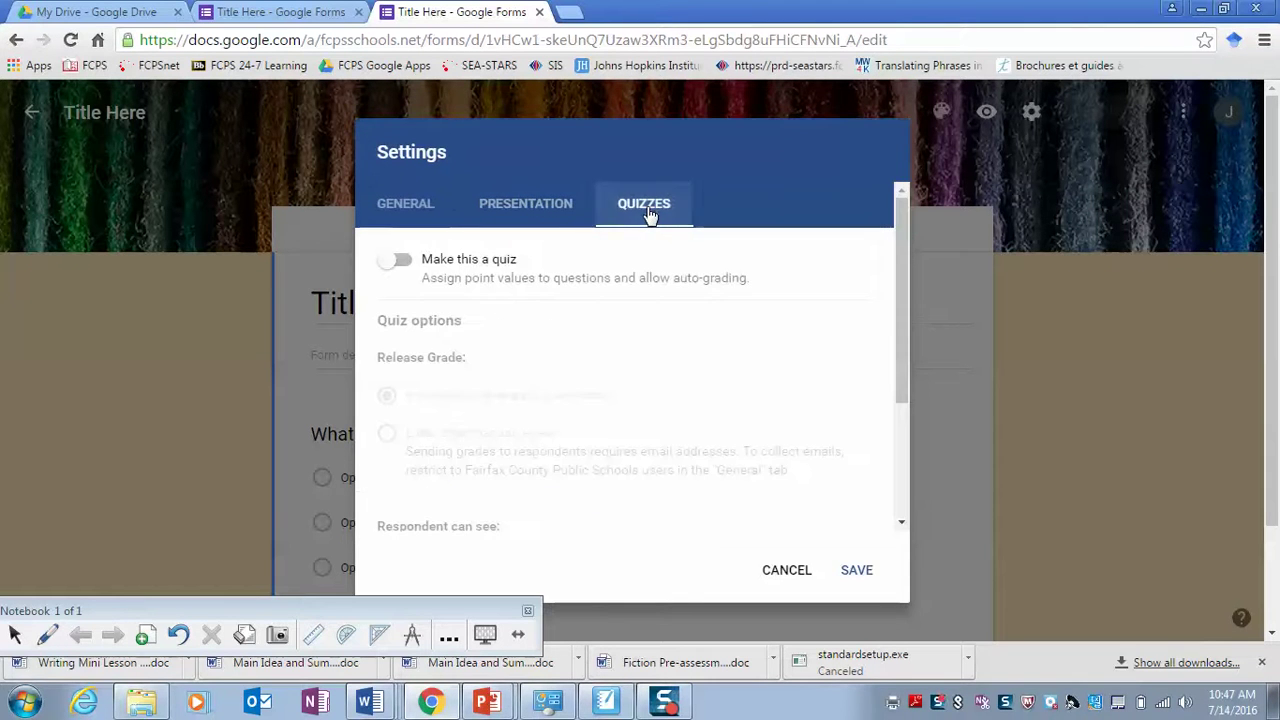
{"action": "left_click", "coordinate": [402, 263]}
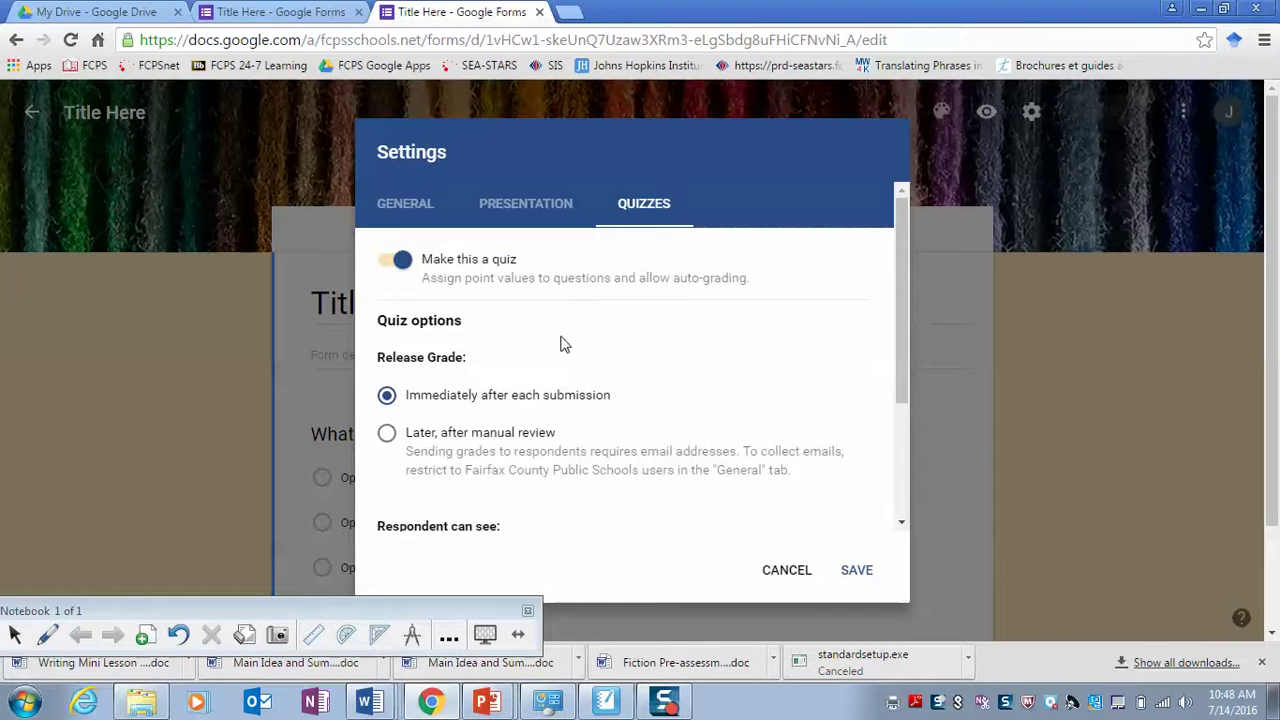
{"action": "left_click_drag", "start_coordinate": [908, 263], "coordinate": [898, 231]}
{"action": "left_click_drag", "start_coordinate": [899, 379], "coordinate": [895, 447]}
{"action": "left_click", "coordinate": [857, 570]}
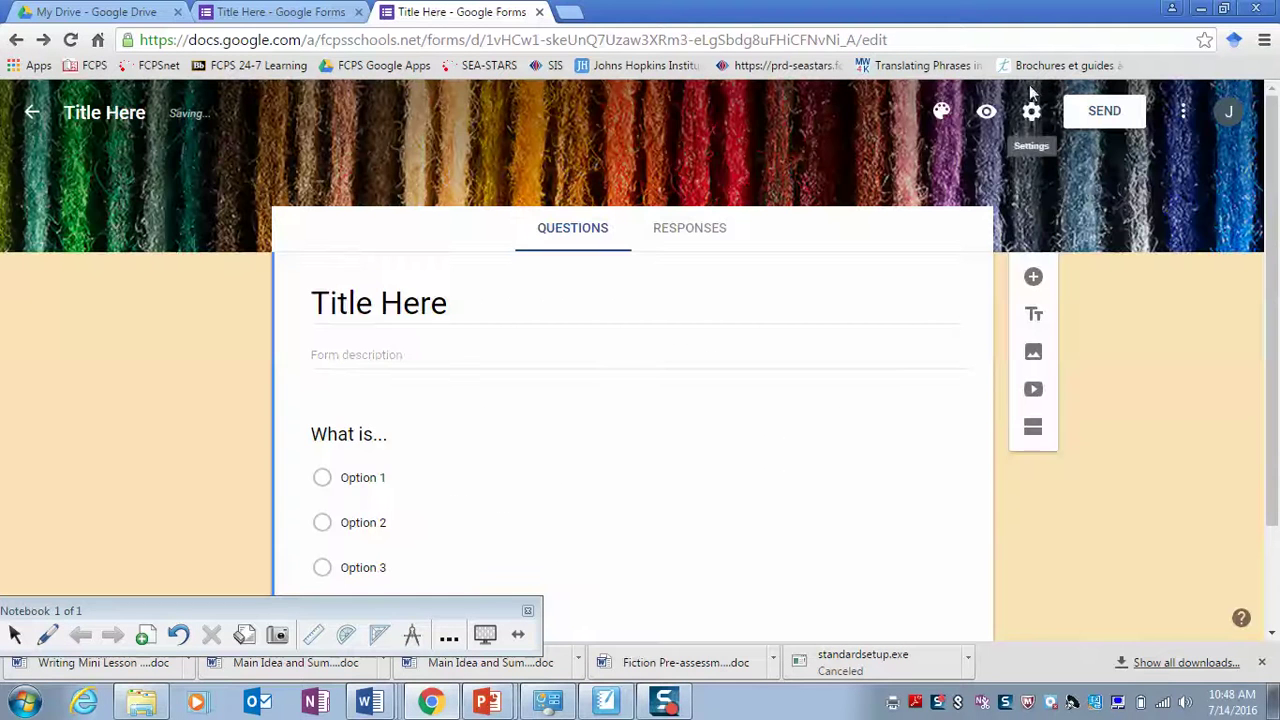
{"action": "left_click", "coordinate": [1032, 117]}
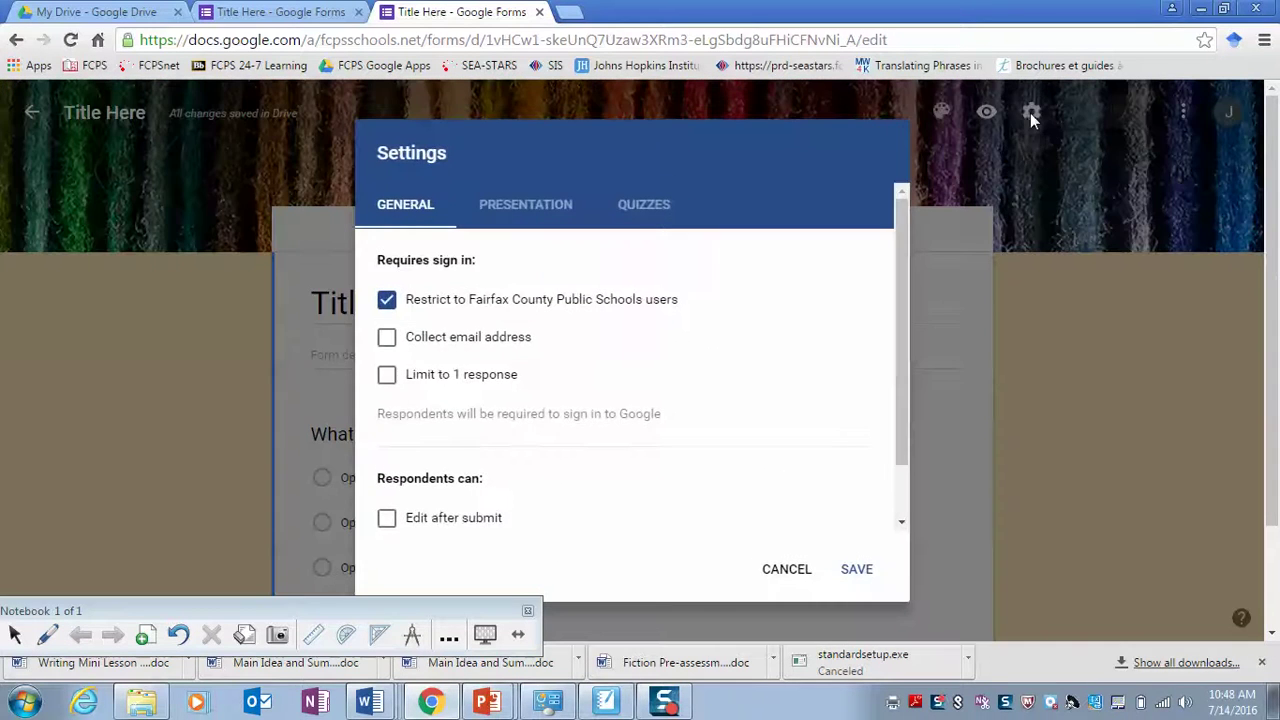
{"action": "left_click", "coordinate": [794, 571]}
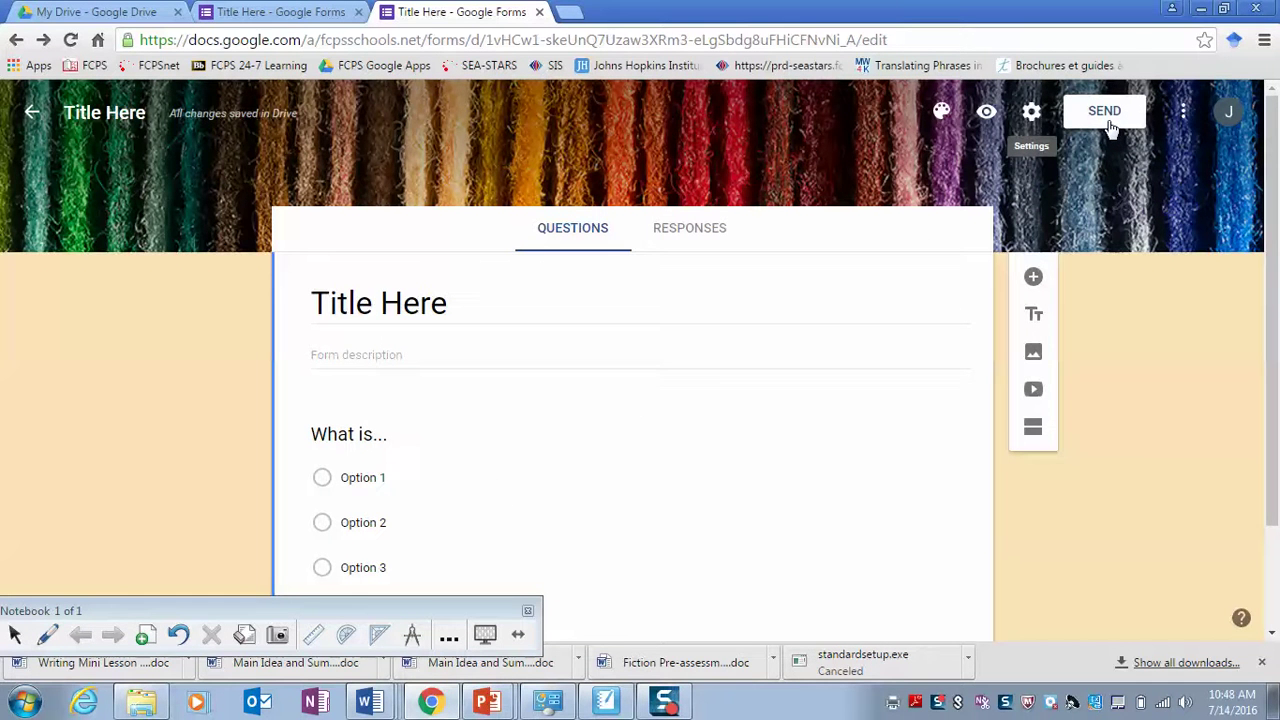
View the form's email and link sending options, select the shareable link, and close the options without sending.
{"action": "left_click", "coordinate": [1106, 118]}
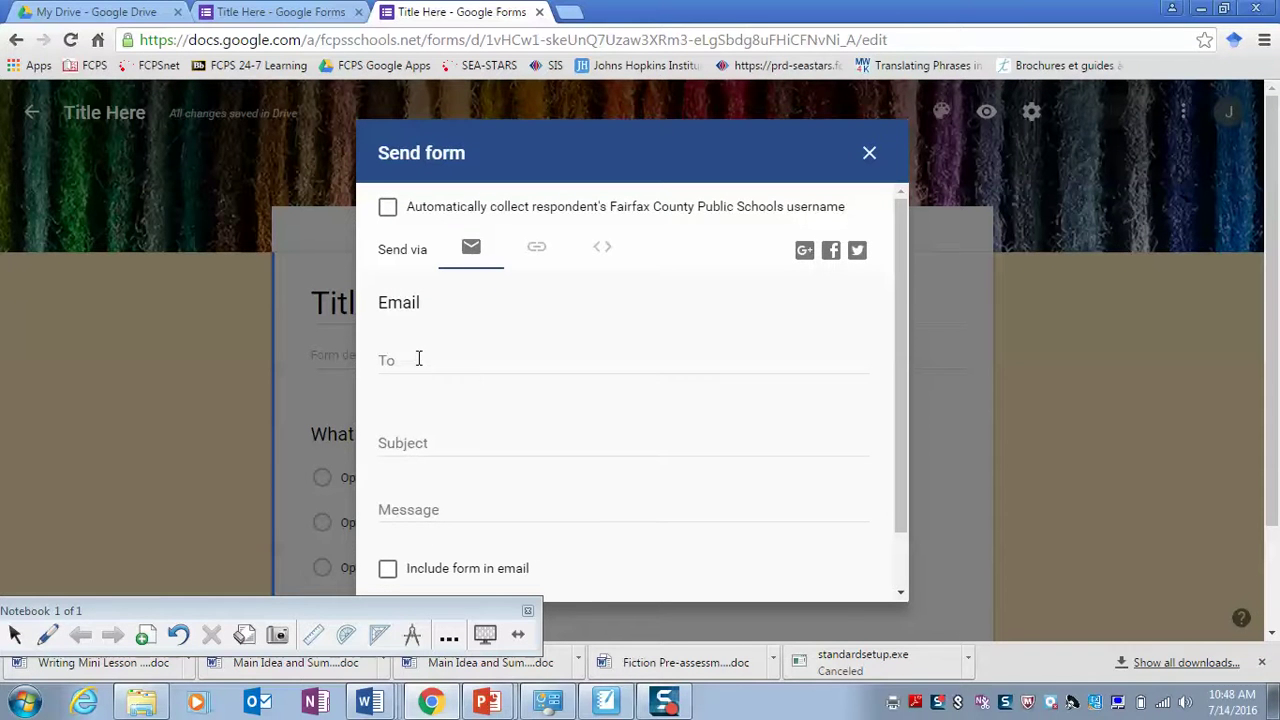
{"action": "left_click", "coordinate": [536, 256]}
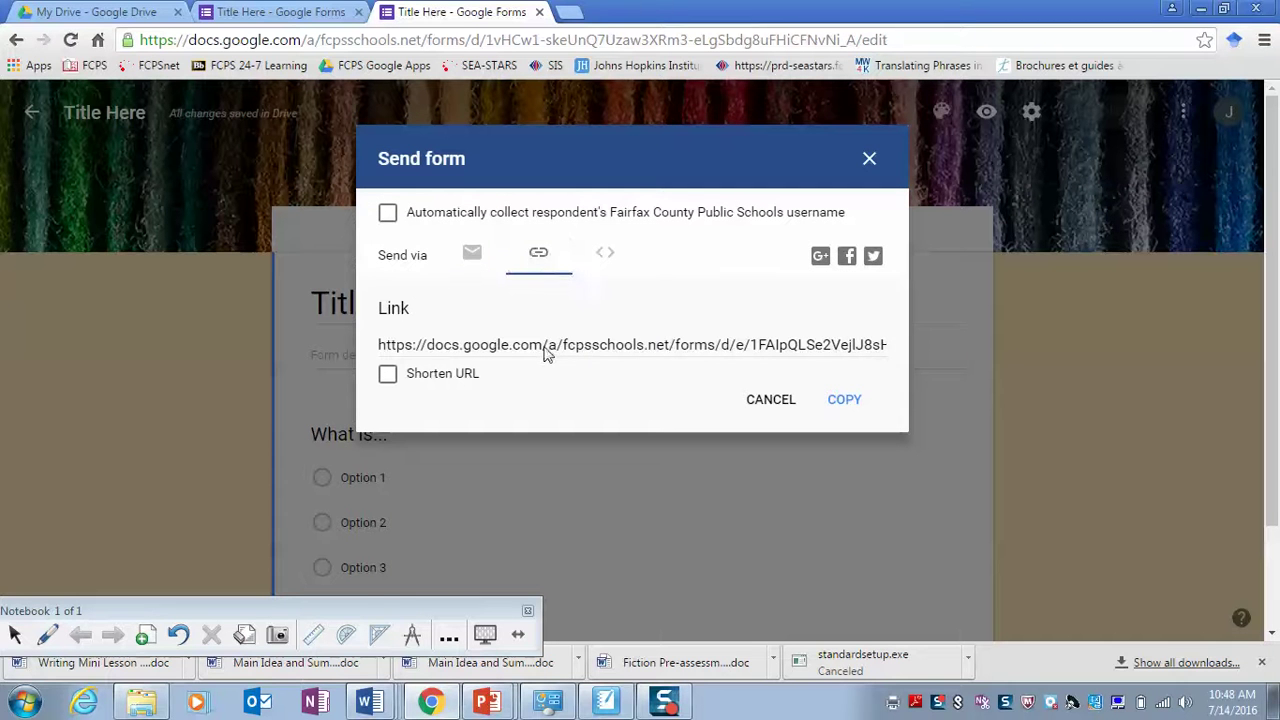
{"action": "left_click", "coordinate": [476, 346]}
{"action": "right_click", "coordinate": [476, 346]}
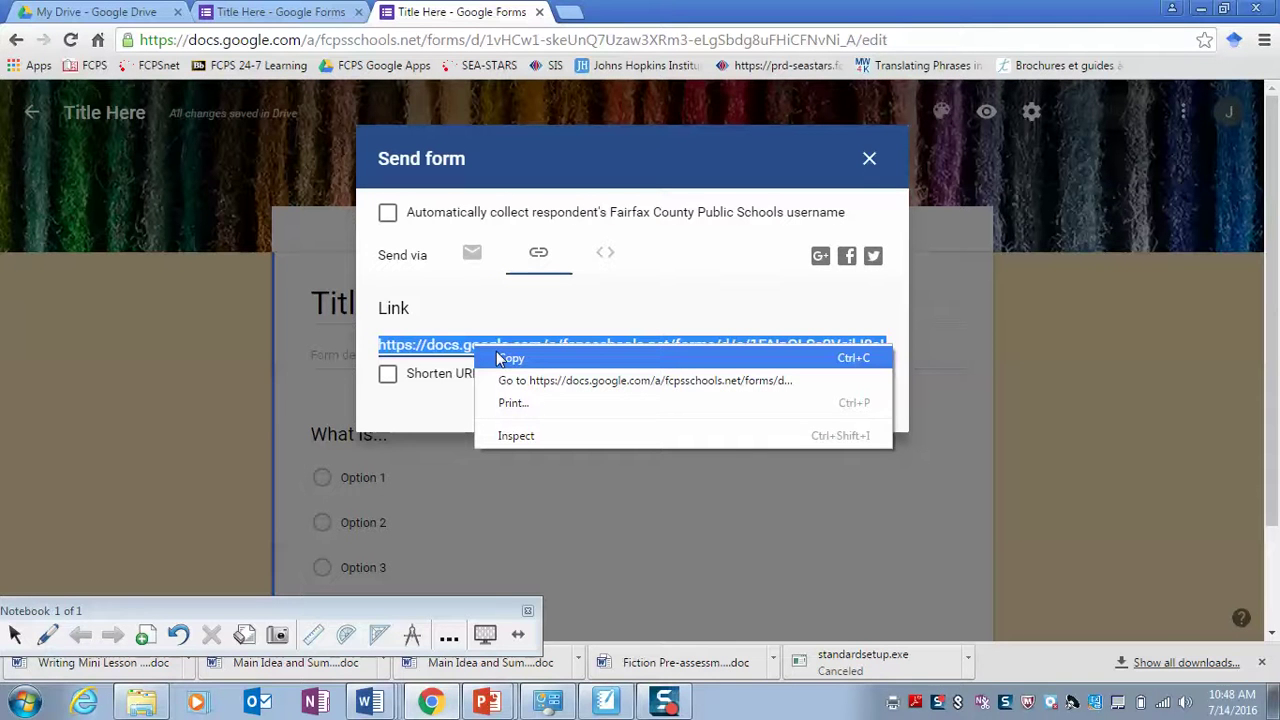
{"action": "left_click", "coordinate": [868, 163]}
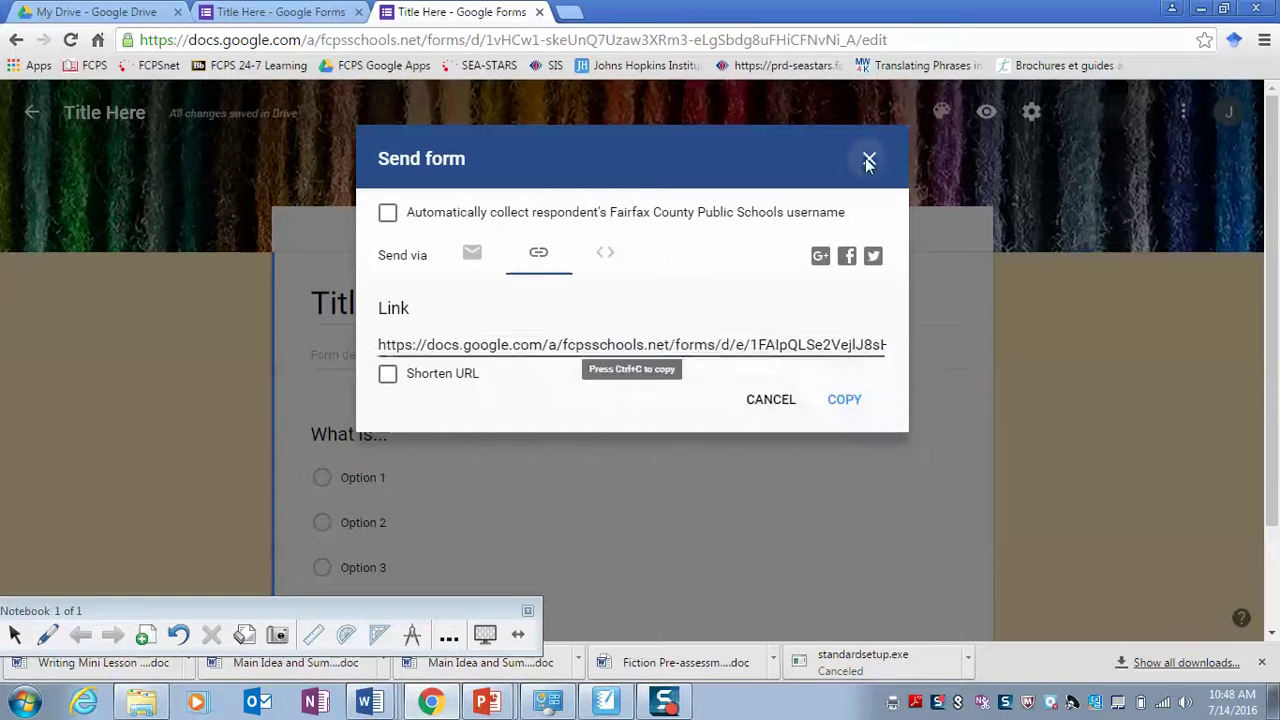
{"action": "left_click", "coordinate": [868, 163]}
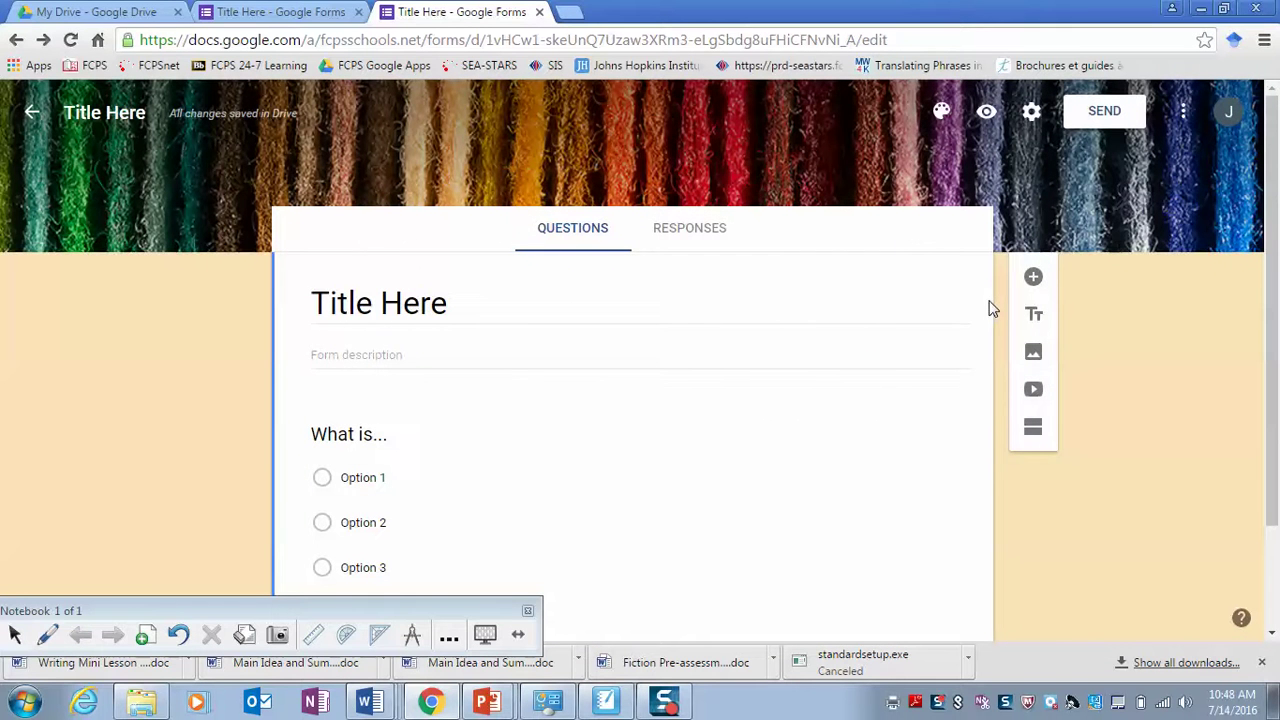